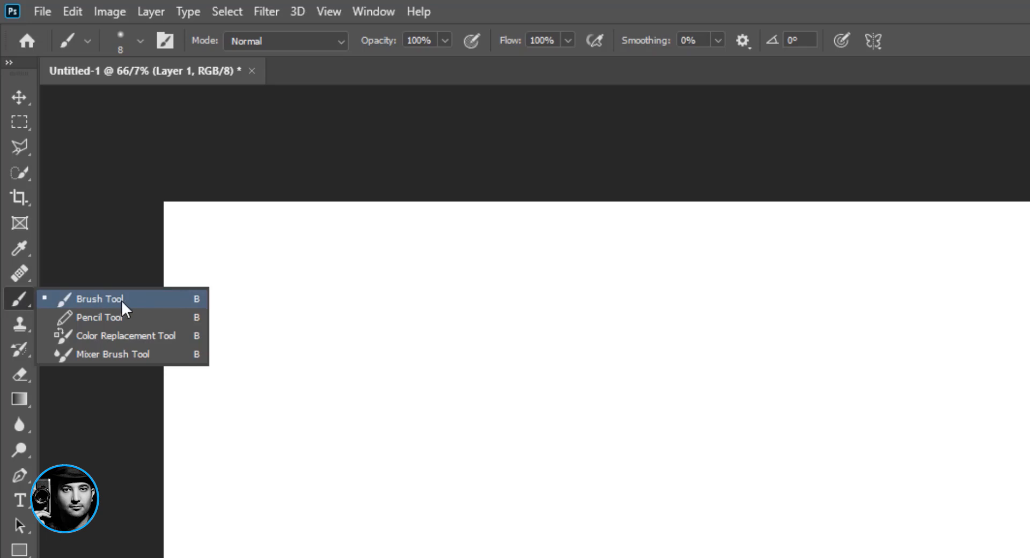
# - With the Brush tool at 168 px and 0% hardness, paint a single soft black dab in the canvas's upper-left area
pyautogui.click(121, 300)
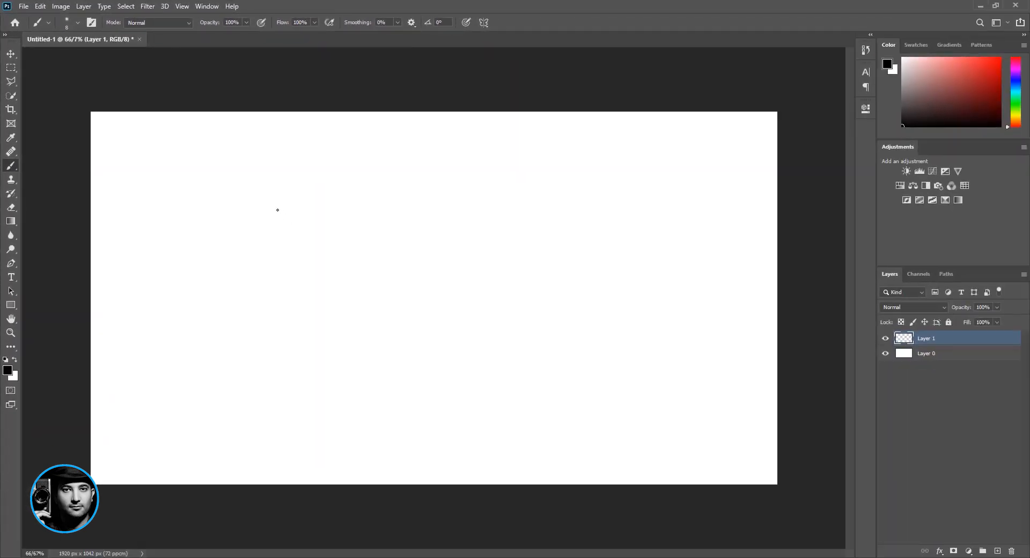
pyautogui.rightClick(340, 197)
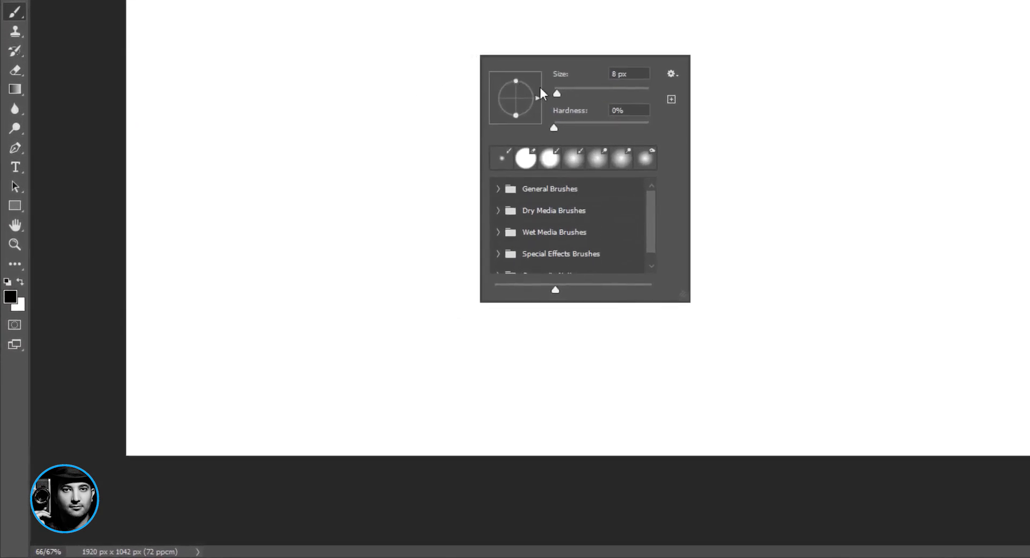
pyautogui.moveTo(556, 95); pyautogui.dragTo(589, 94)
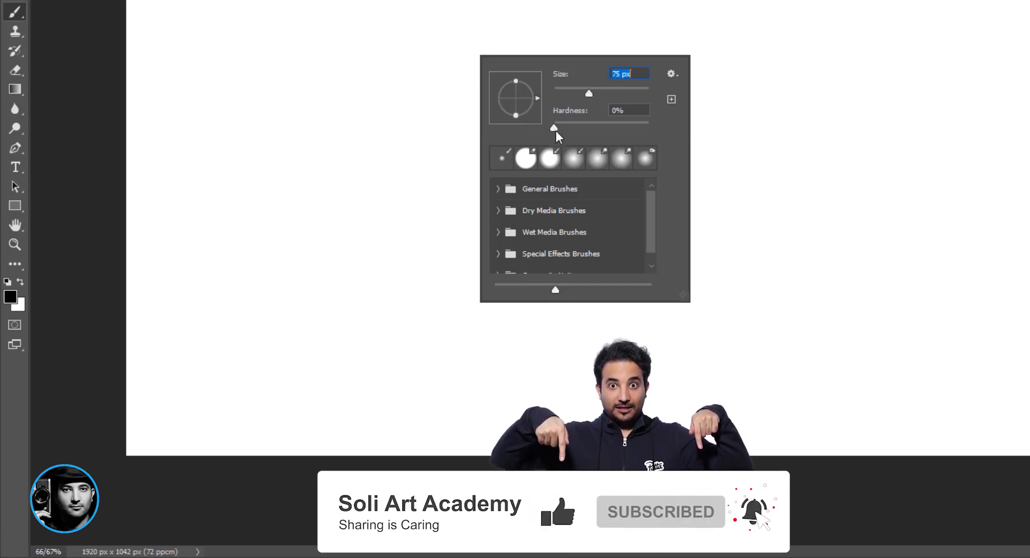
pyautogui.moveTo(589, 93); pyautogui.dragTo(617, 93)
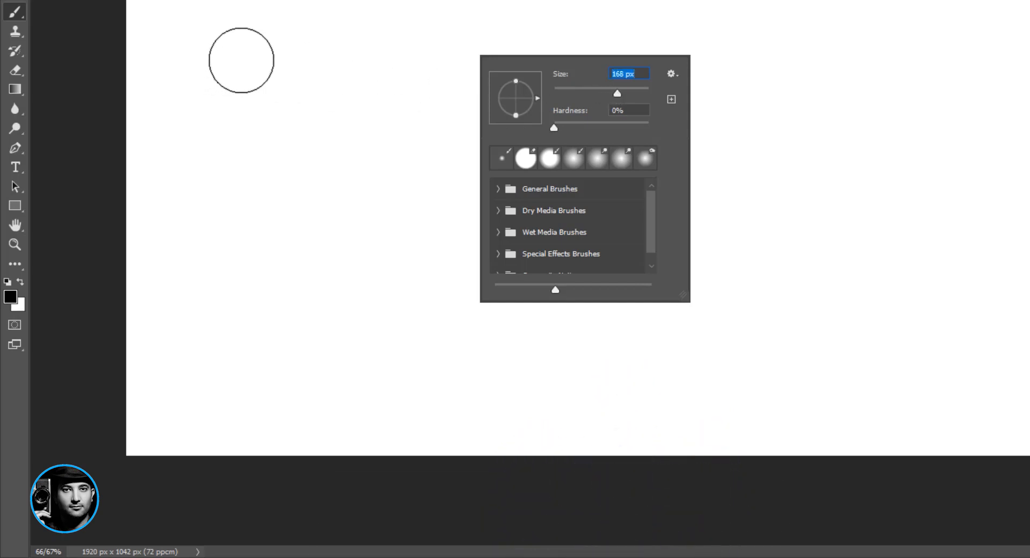
pyautogui.press('Return')
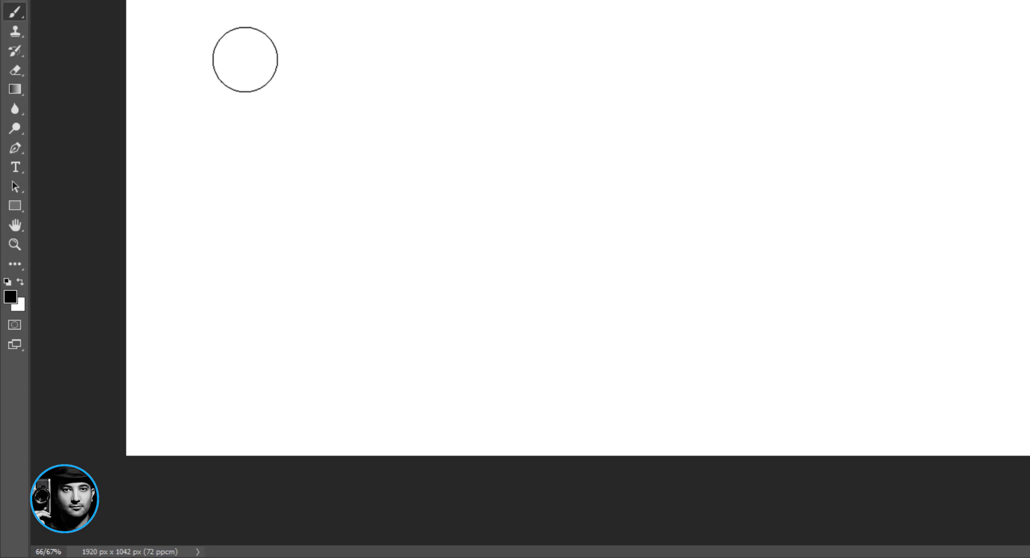
pyautogui.click(276, 62)
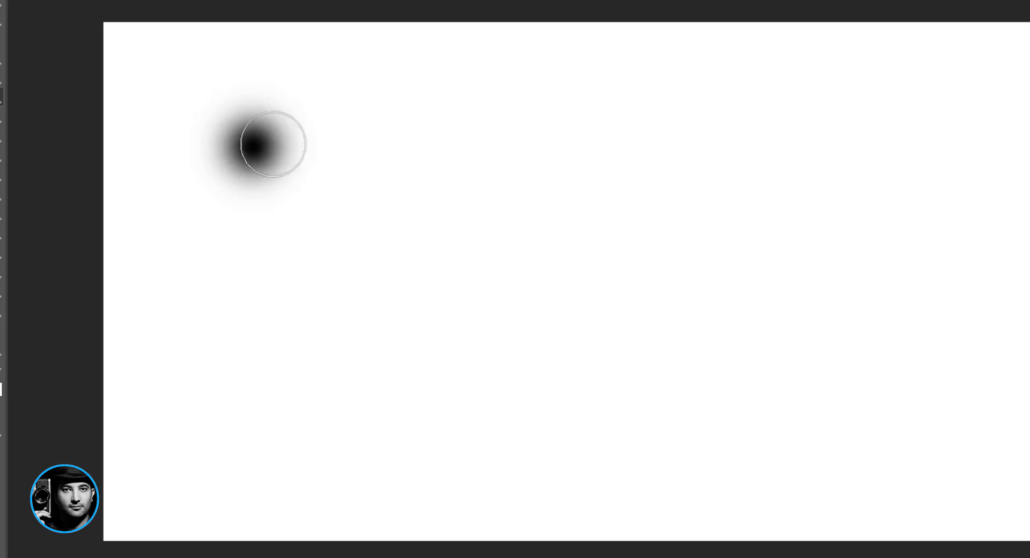
# - Set the brush hardness to 100% and paint a hard-edged black dot beside the soft dab
pyautogui.rightClick(351, 144)
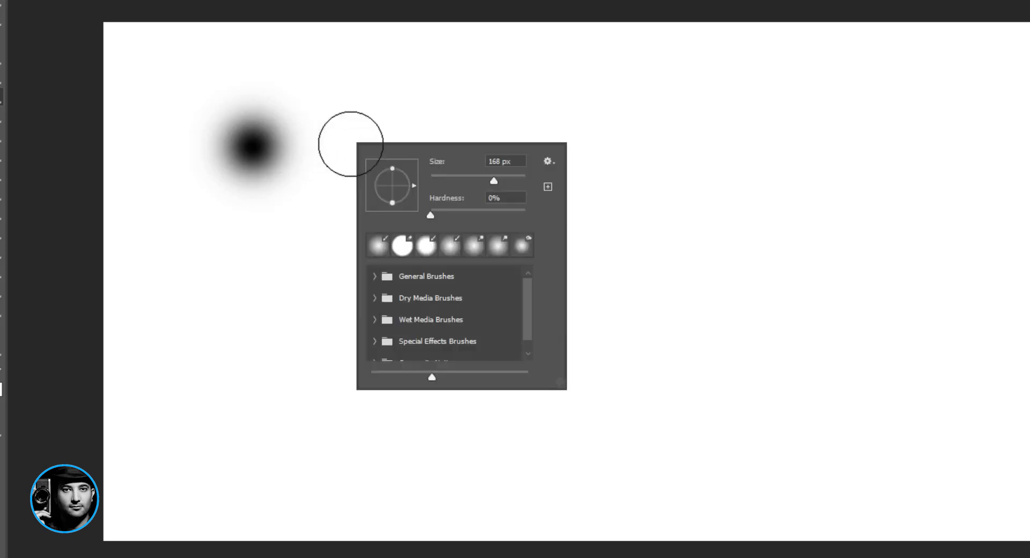
pyautogui.moveTo(429, 215); pyautogui.dragTo(463, 216)
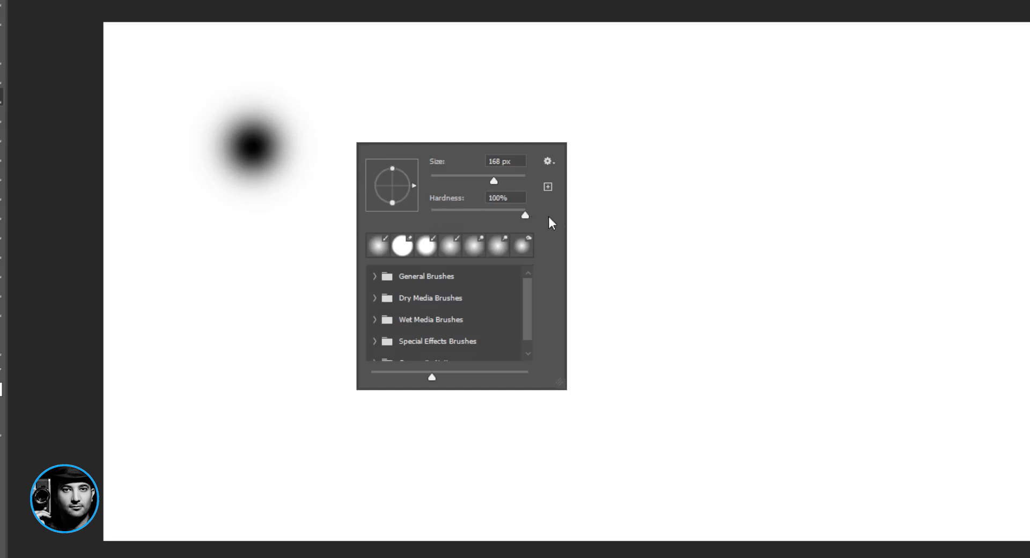
pyautogui.moveTo(549, 217); pyautogui.dragTo(547, 216)
pyautogui.press('Return')
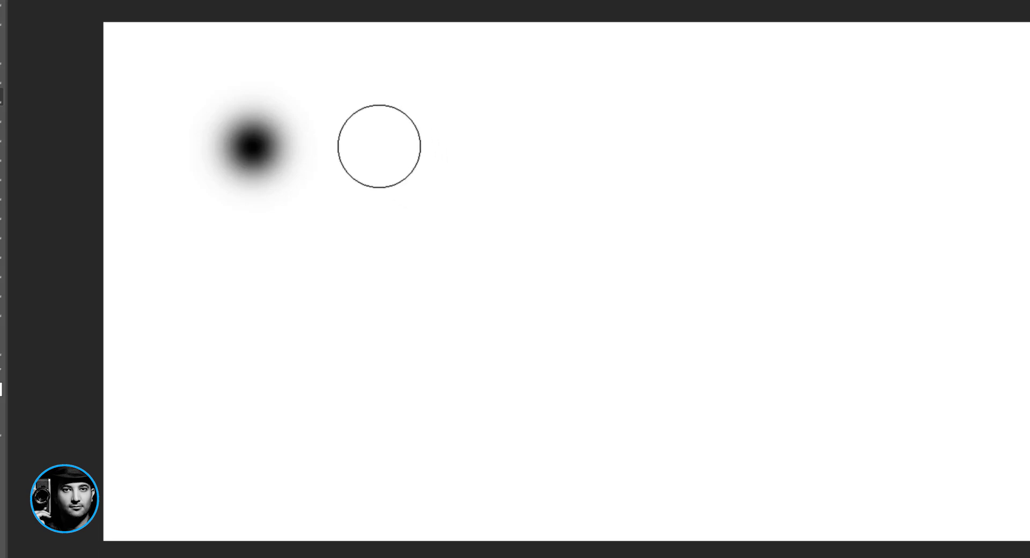
pyautogui.click(378, 146)
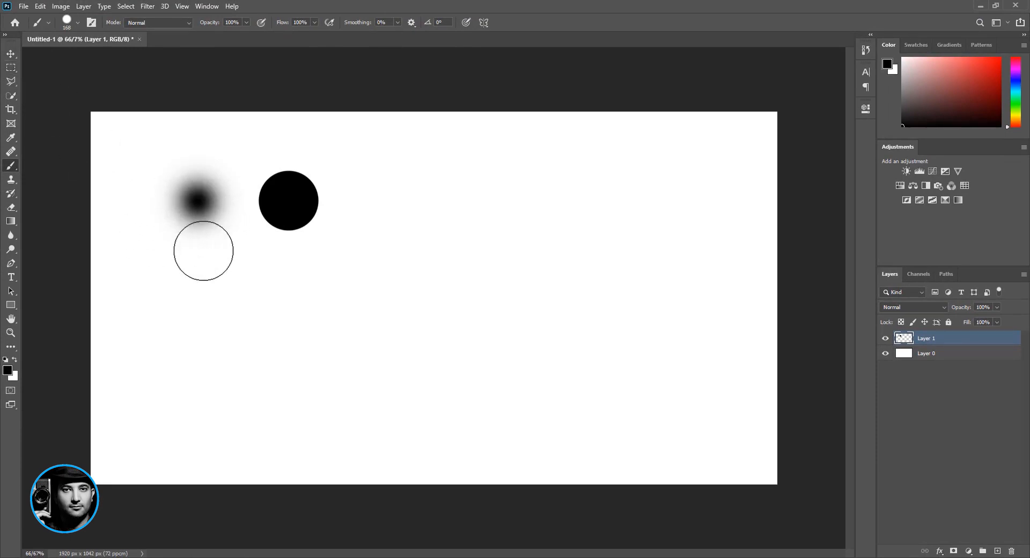
# - Paint a freehand S-shaped stroke across the canvas and a straight horizontal stroke to the right of the two dots
pyautogui.moveTo(185, 298)
pyautogui.mouseDown()
pyautogui.moveTo(219, 287)
pyautogui.moveTo(296, 326)
pyautogui.moveTo(357, 334)
pyautogui.moveTo(499, 267)
pyautogui.moveTo(575, 295)
pyautogui.moveTo(578, 351)
pyautogui.moveTo(510, 389)
pyautogui.moveTo(348, 422)
pyautogui.moveTo(267, 418)
pyautogui.mouseUp()
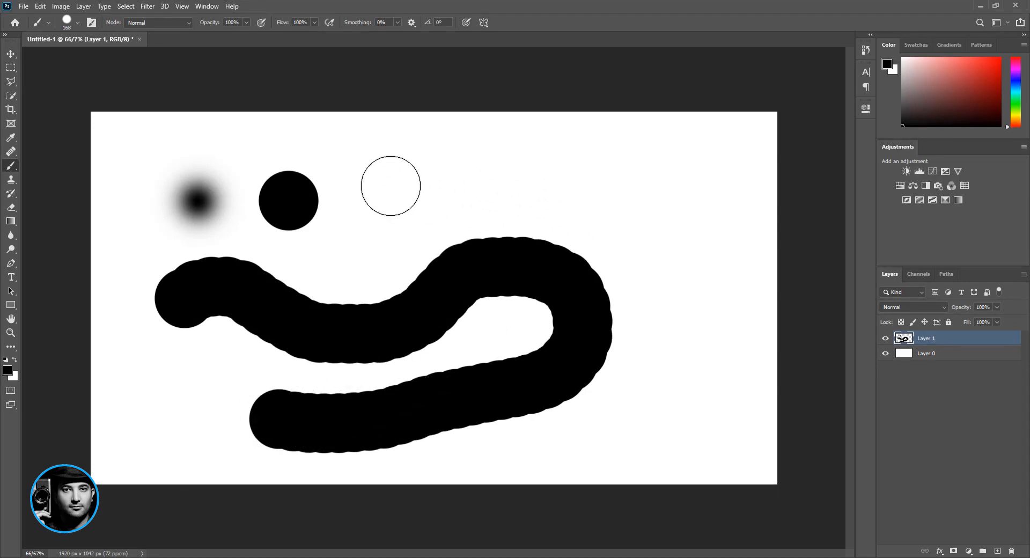
pyautogui.click(384, 176)
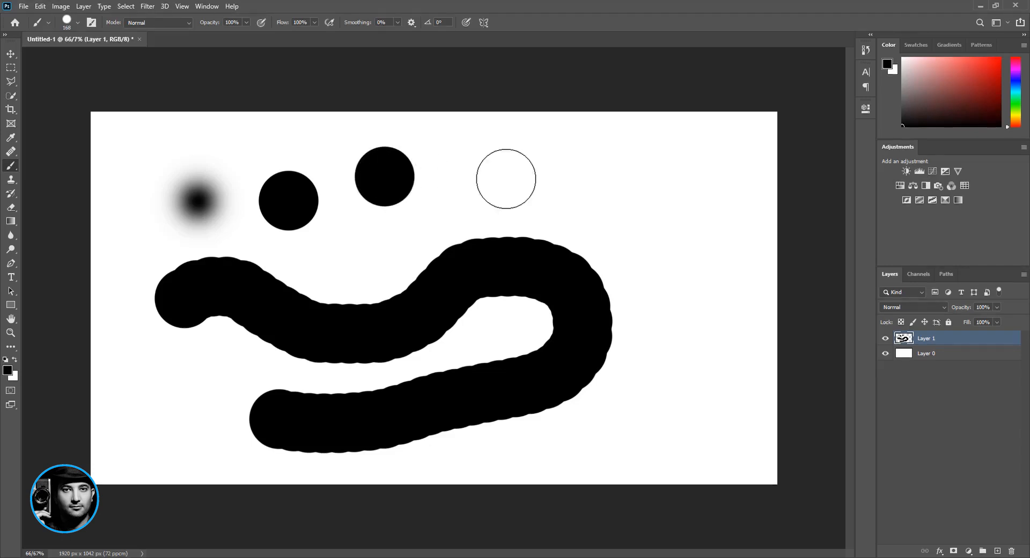
pyautogui.keyDown('shift'); pyautogui.click(685, 178); pyautogui.keyUp('shift')
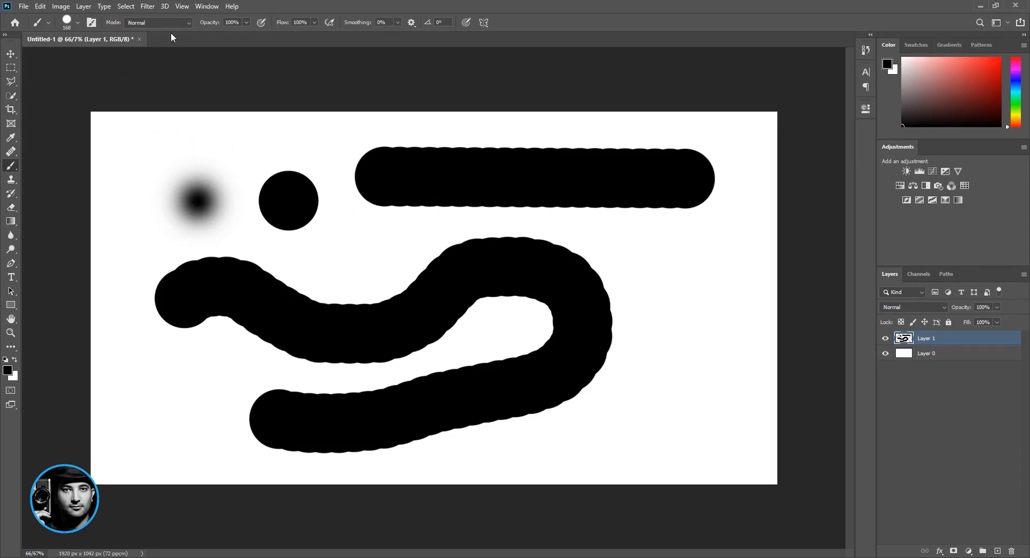
# - Set the brush tip spacing to 1% in Brush Settings and paint a smooth horizontal stroke across the lower canvas
pyautogui.click(205, 6)
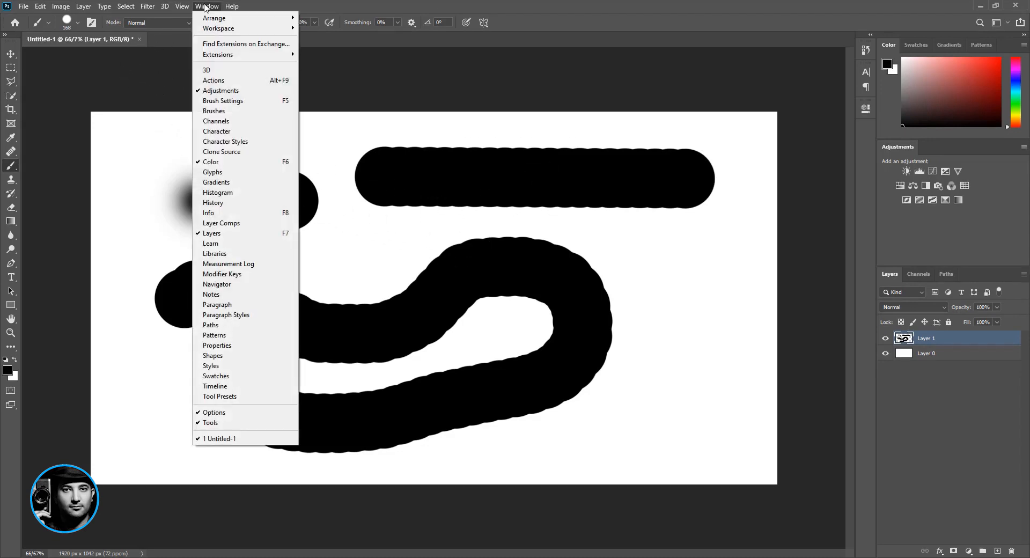
pyautogui.click(241, 104)
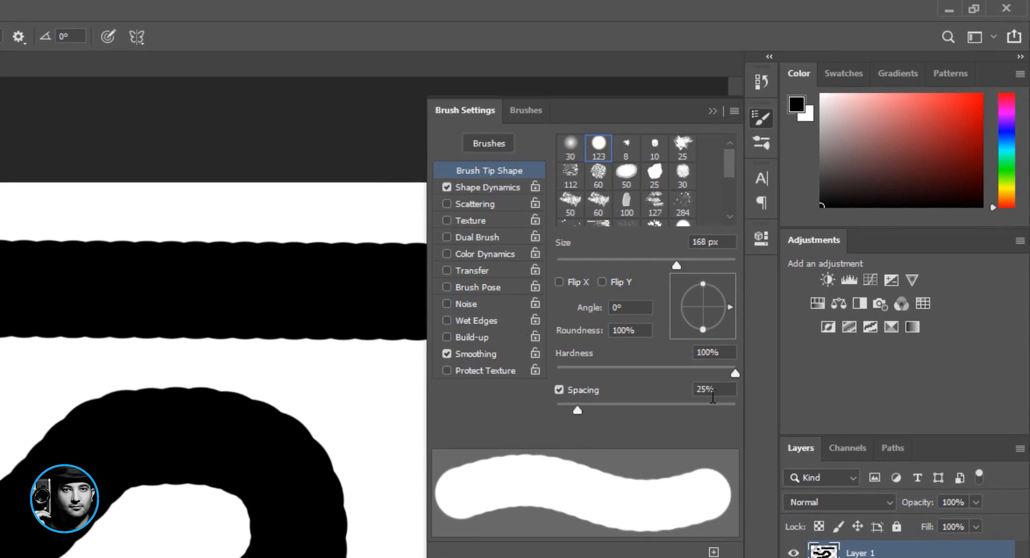
pyautogui.moveTo(581, 409); pyautogui.dragTo(567, 410)
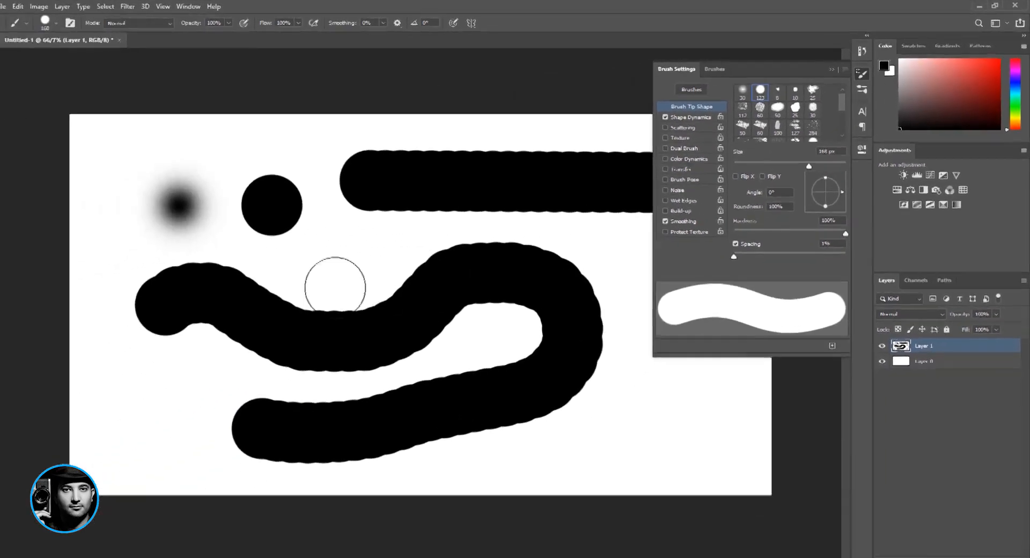
pyautogui.moveTo(125, 404)
pyautogui.mouseDown()
pyautogui.moveTo(287, 390)
pyautogui.moveTo(504, 420)
pyautogui.moveTo(651, 413)
pyautogui.mouseUp()
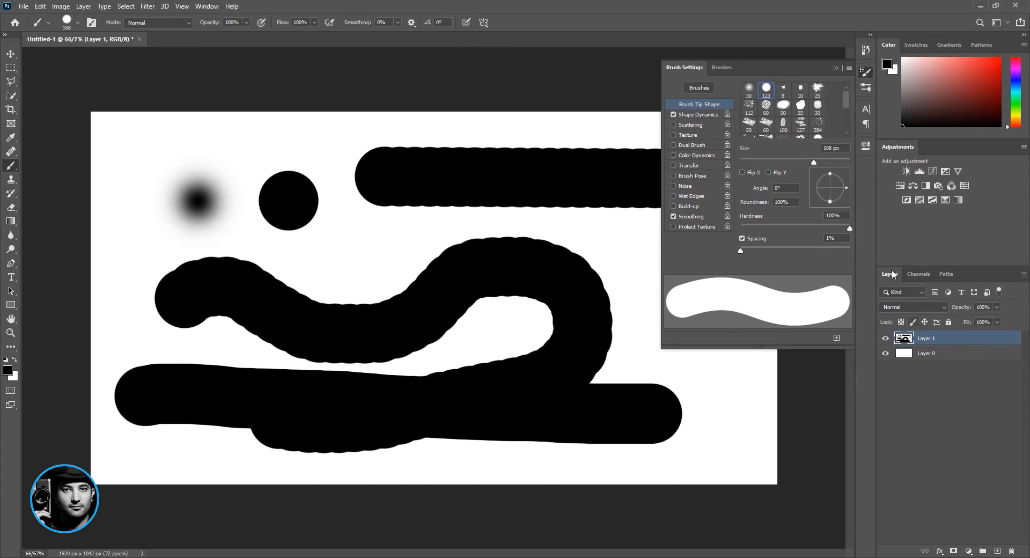
# - On a new layer with Layer 1 hidden, paint a straight black stroke across the upper part of the canvas
pyautogui.click(867, 74)
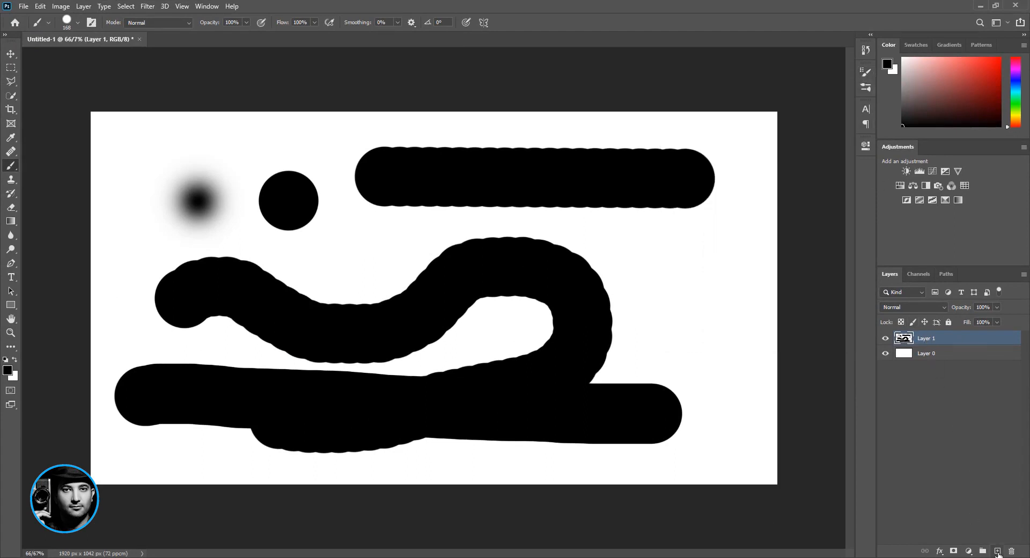
pyautogui.click(996, 551)
pyautogui.click(884, 356)
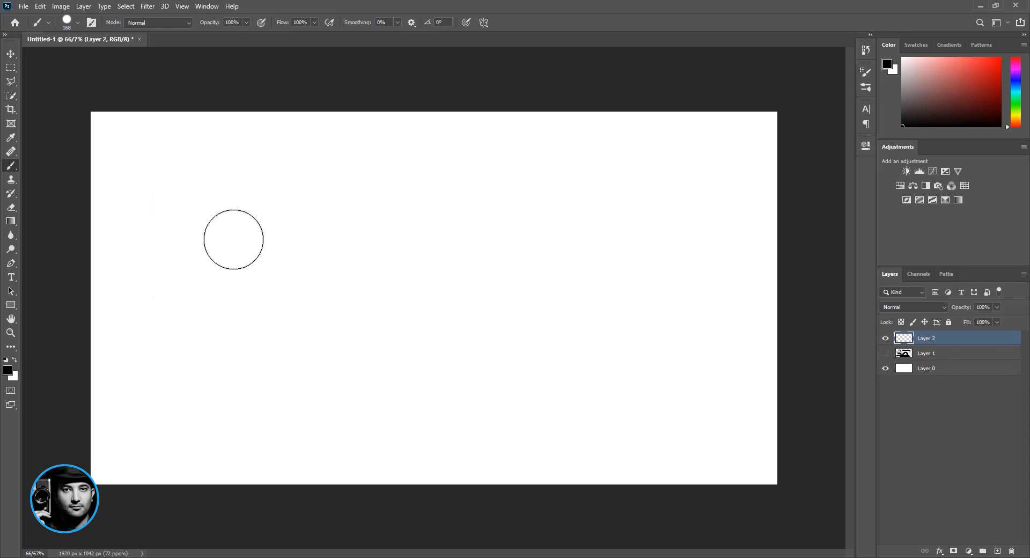
pyautogui.click(151, 199)
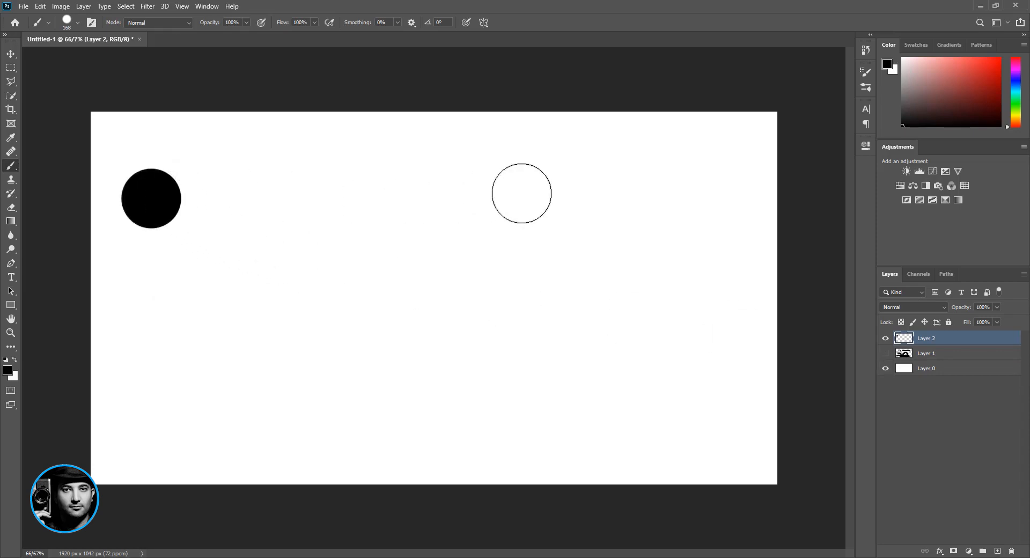
pyautogui.keyDown('shift'); pyautogui.click(671, 205); pyautogui.keyUp('shift')
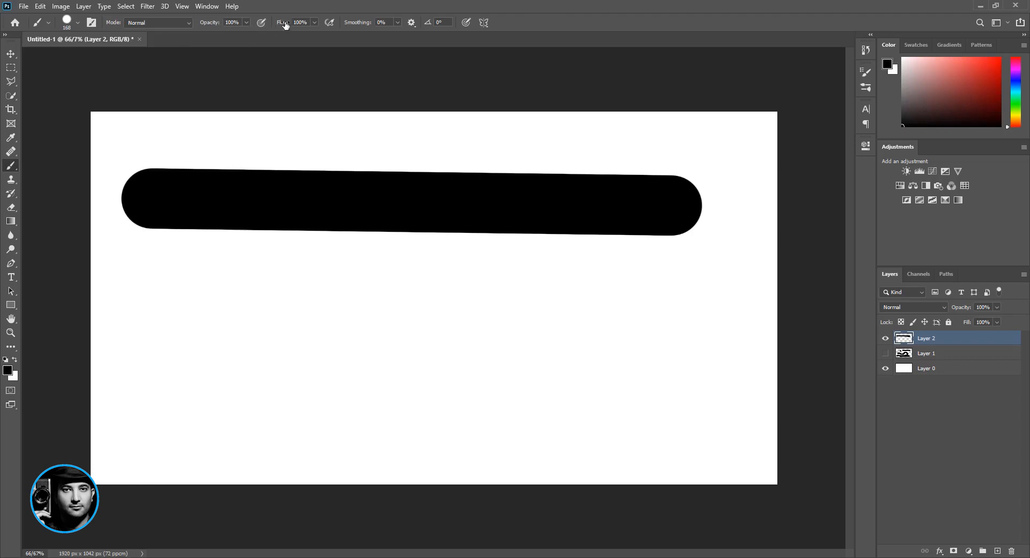
# - Set the brush opacity to 68%, try a back-and-forth stroke below the black one, and undo that stroke
pyautogui.moveTo(209, 28); pyautogui.dragTo(189, 26)
pyautogui.moveTo(129, 287)
pyautogui.mouseDown()
pyautogui.moveTo(623, 291)
pyautogui.moveTo(190, 295)
pyautogui.moveTo(570, 312)
pyautogui.moveTo(163, 322)
pyautogui.moveTo(521, 339)
pyautogui.moveTo(238, 351)
pyautogui.moveTo(476, 363)
pyautogui.moveTo(257, 369)
pyautogui.mouseUp()
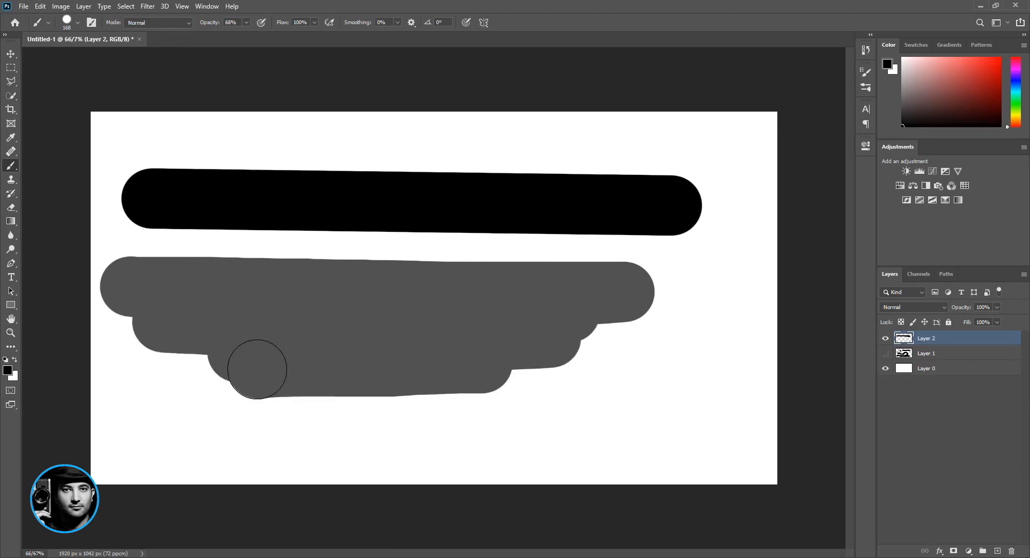
pyautogui.hotkey('ctrl', 'z')
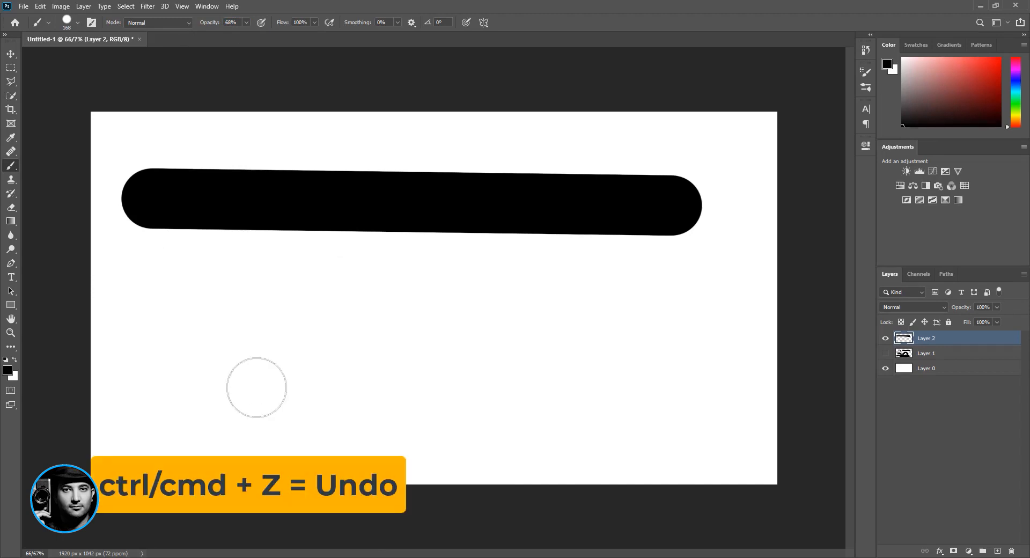
pyautogui.click(40, 6)
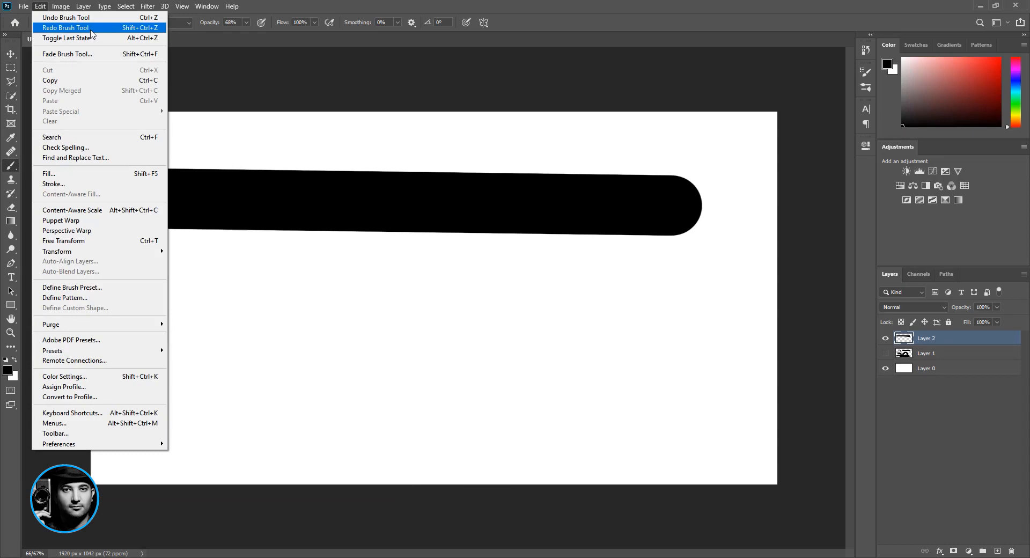
pyautogui.click(150, 28)
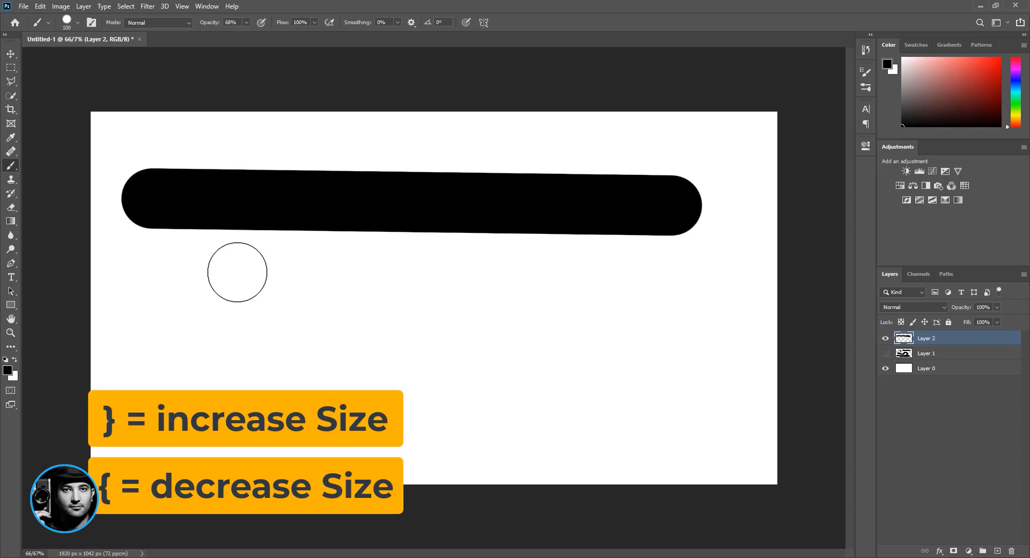
# - Reduce the brush to 100 px, and interactively adjust it on the canvas to 163 px with 100% hardness
pyautogui.press('[')
pyautogui.press('[')
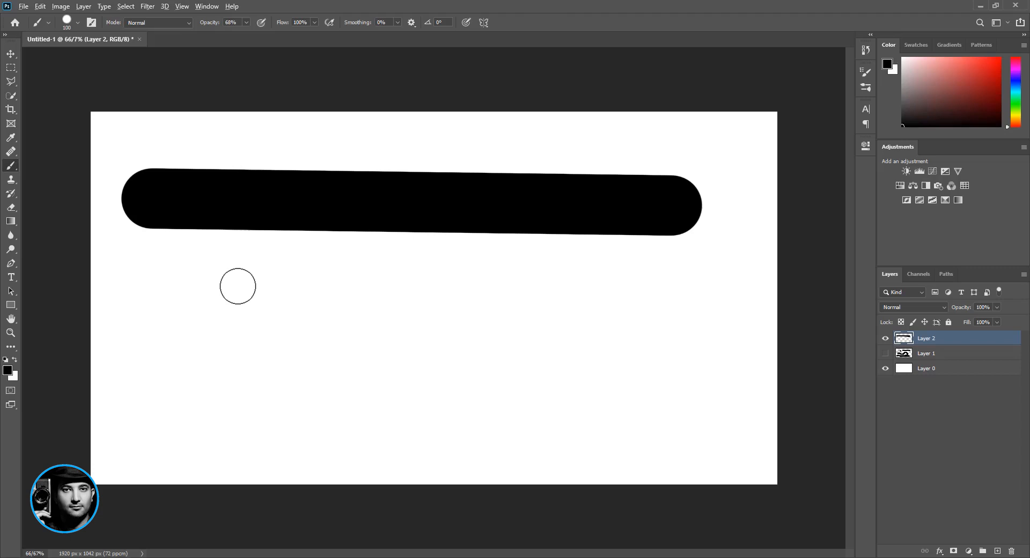
pyautogui.keyDown('alt'); pyautogui.rightClick(238, 286); pyautogui.keyUp('alt')
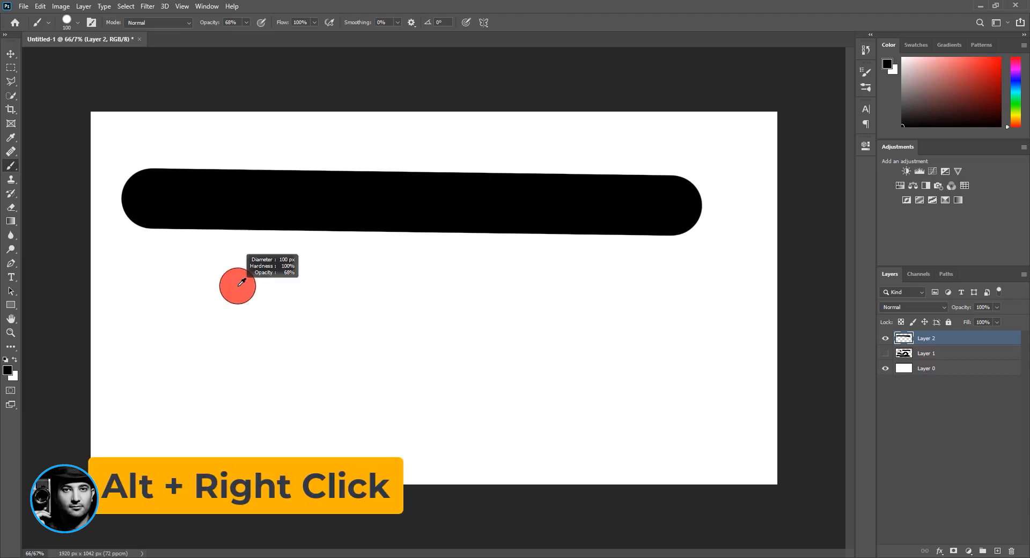
pyautogui.moveTo(238, 287)
pyautogui.mouseDown()
pyautogui.moveTo(319, 285)
pyautogui.moveTo(251, 289)
pyautogui.moveTo(243, 244)
pyautogui.mouseUp()
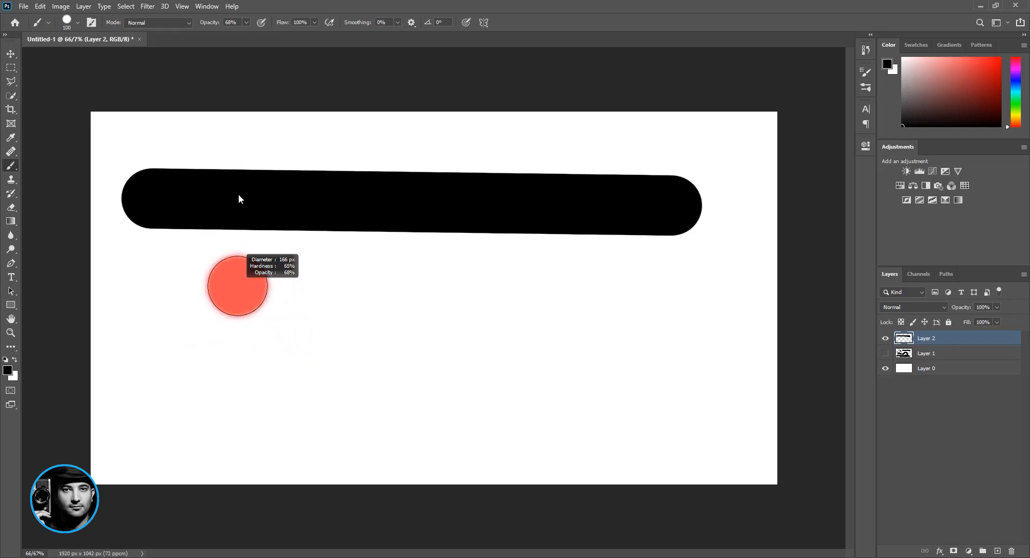
pyautogui.moveTo(235, 176)
pyautogui.mouseDown()
pyautogui.moveTo(231, 66)
pyautogui.moveTo(210, 290)
pyautogui.mouseUp()
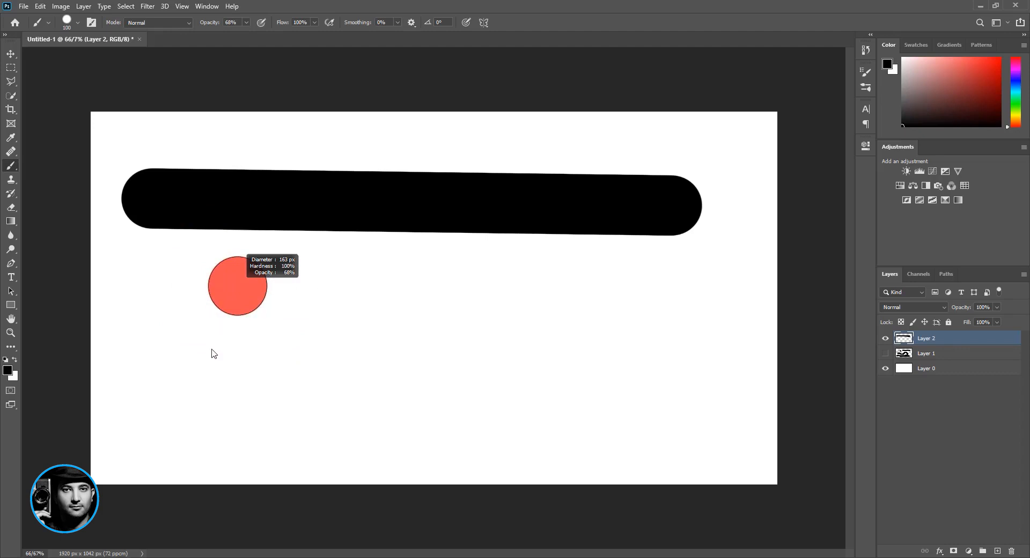
pyautogui.moveTo(213, 353); pyautogui.dragTo(213, 353)
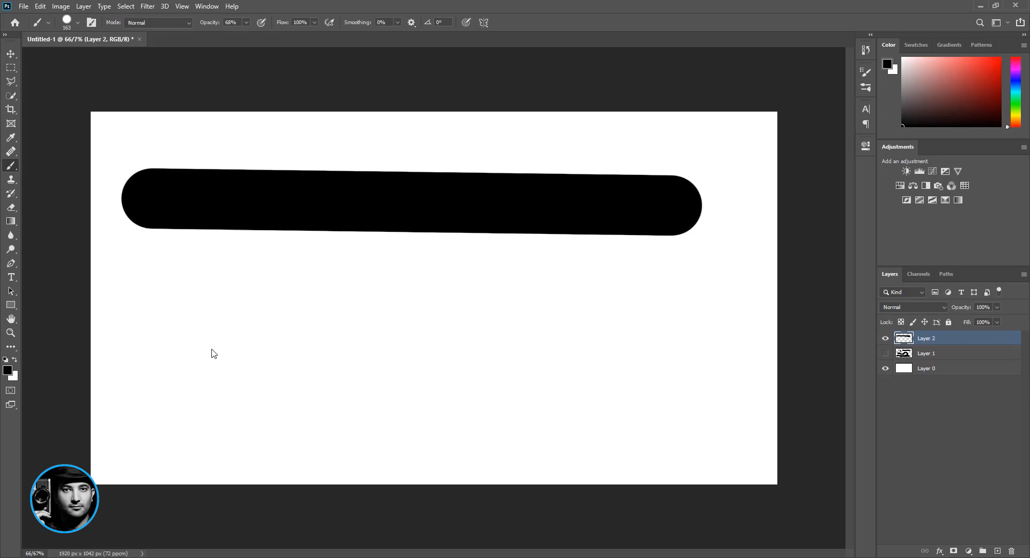
# - Enlarge the brush preset picker and expand the General Brushes folder to show its presets
pyautogui.rightClick(237, 282)
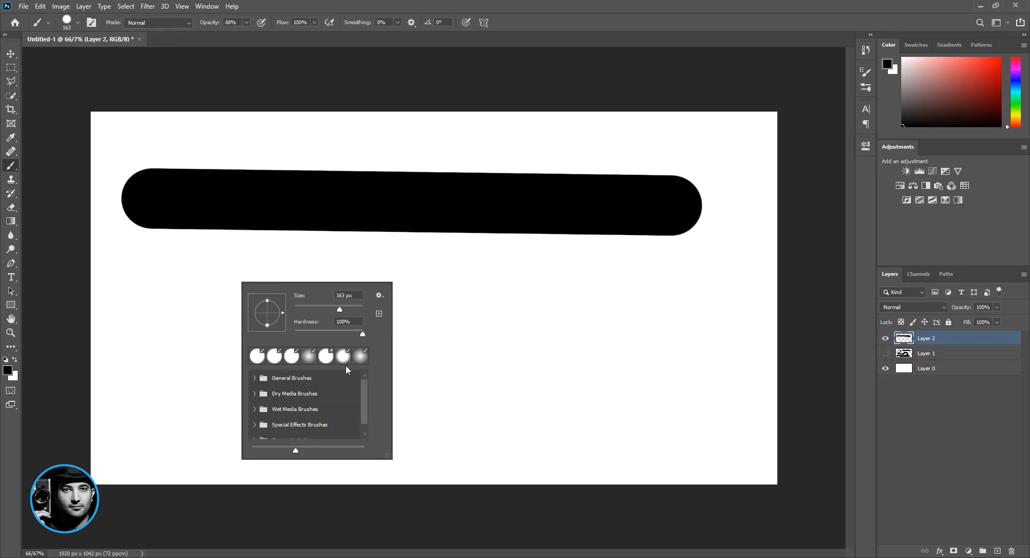
pyautogui.moveTo(391, 459)
pyautogui.mouseDown()
pyautogui.moveTo(549, 475)
pyautogui.moveTo(498, 491)
pyautogui.moveTo(487, 506)
pyautogui.mouseUp()
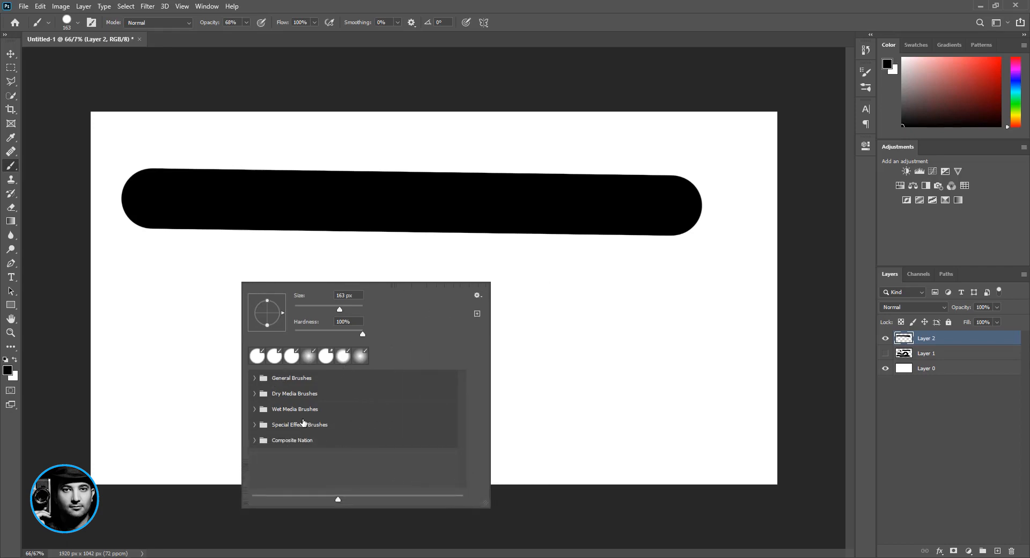
pyautogui.click(255, 378)
pyautogui.moveTo(481, 497)
pyautogui.mouseDown()
pyautogui.moveTo(558, 509)
pyautogui.moveTo(512, 506)
pyautogui.moveTo(529, 508)
pyautogui.mouseUp()
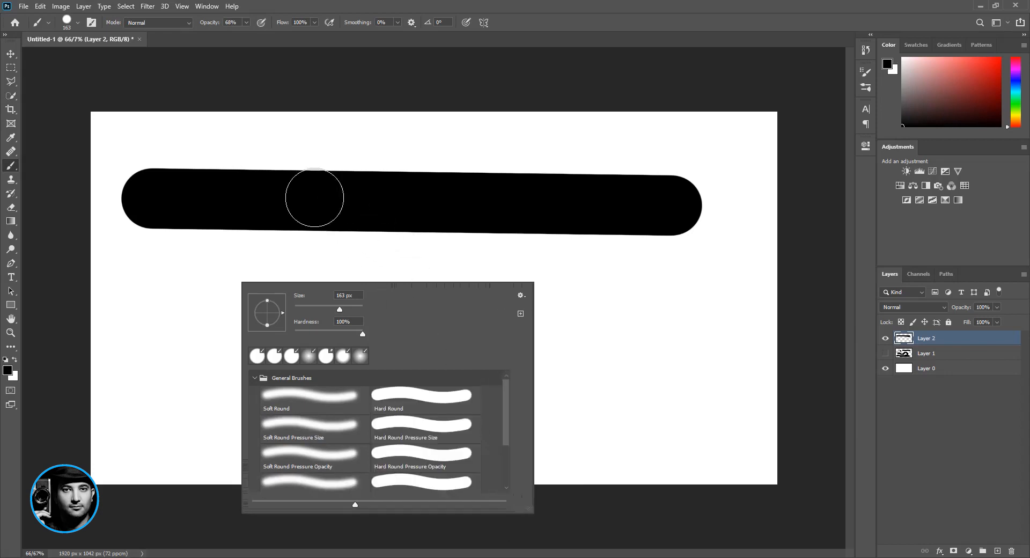
pyautogui.rightClick(221, 127)
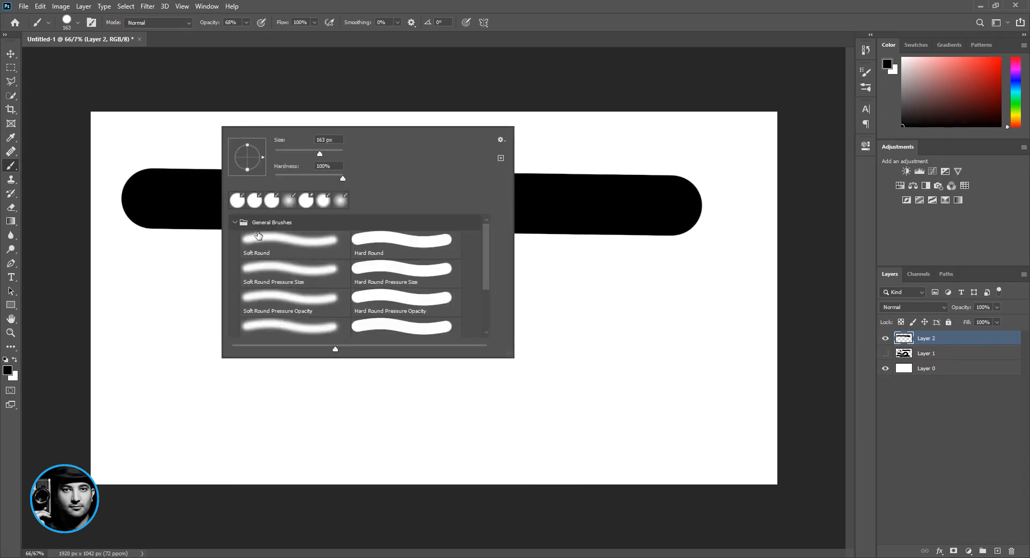
pyautogui.moveTo(511, 356); pyautogui.dragTo(513, 405)
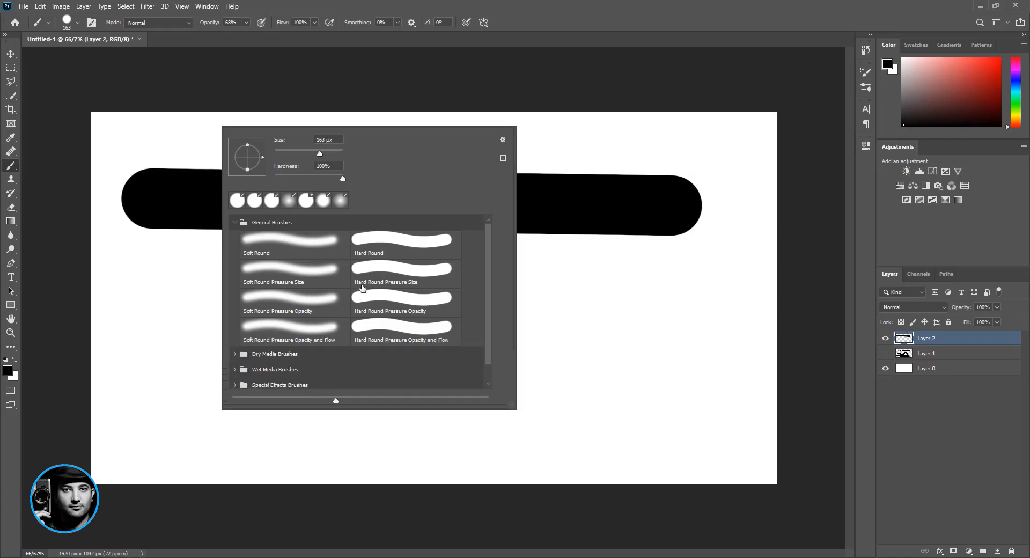
# - Paint a wavy stroke below the black one with the Soft Round preset, and another beneath it with the Hard Round preset
pyautogui.click(276, 246)
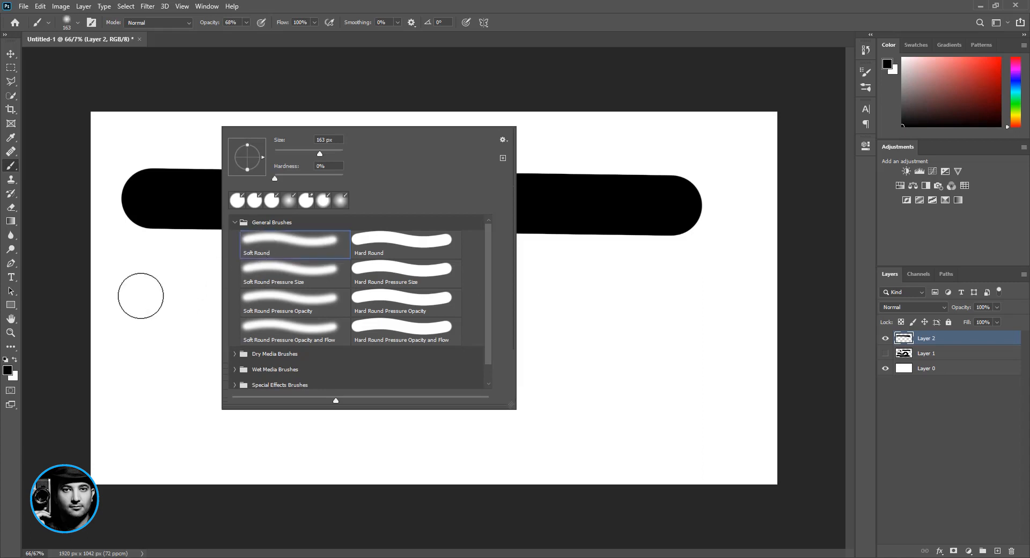
pyautogui.moveTo(139, 294)
pyautogui.mouseDown()
pyautogui.moveTo(194, 300)
pyautogui.moveTo(274, 335)
pyautogui.moveTo(370, 343)
pyautogui.moveTo(464, 301)
pyautogui.mouseUp()
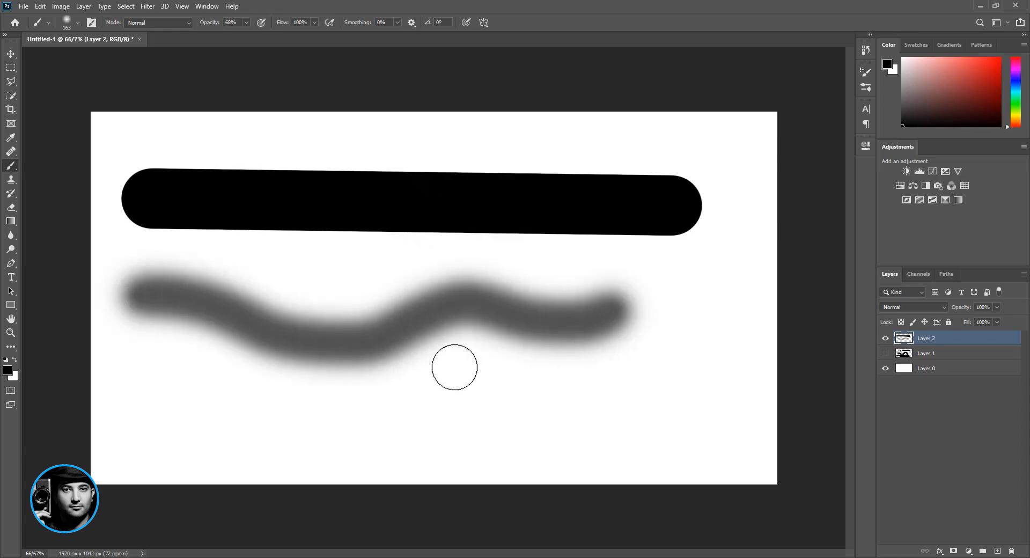
pyautogui.rightClick(244, 254)
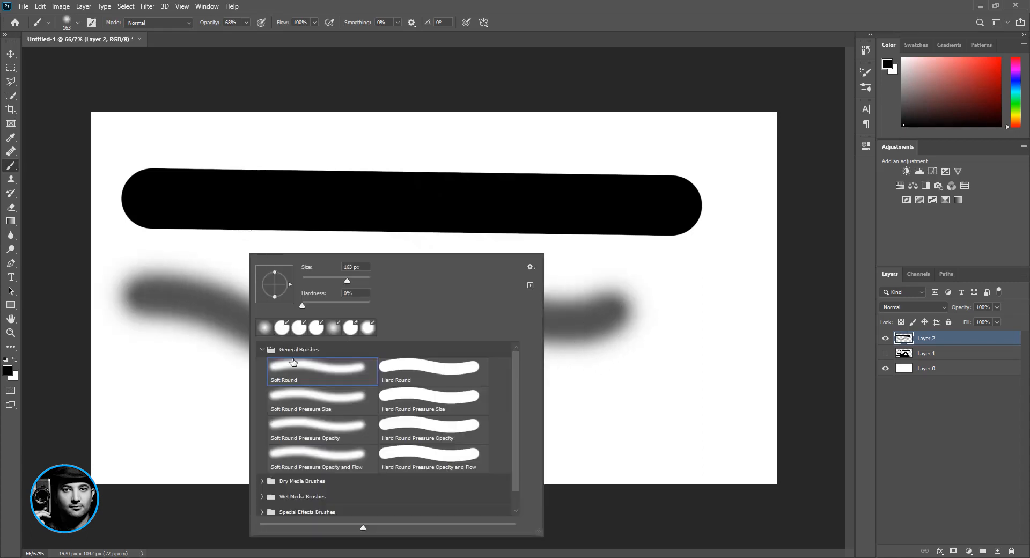
pyautogui.click(433, 379)
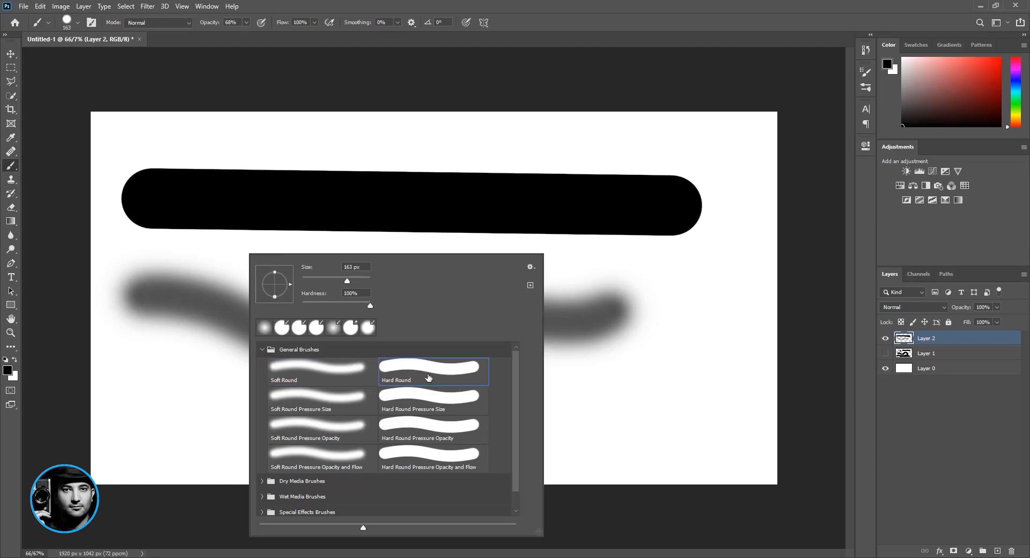
pyautogui.moveTo(136, 385)
pyautogui.mouseDown()
pyautogui.moveTo(200, 390)
pyautogui.moveTo(260, 407)
pyautogui.moveTo(547, 405)
pyautogui.mouseUp()
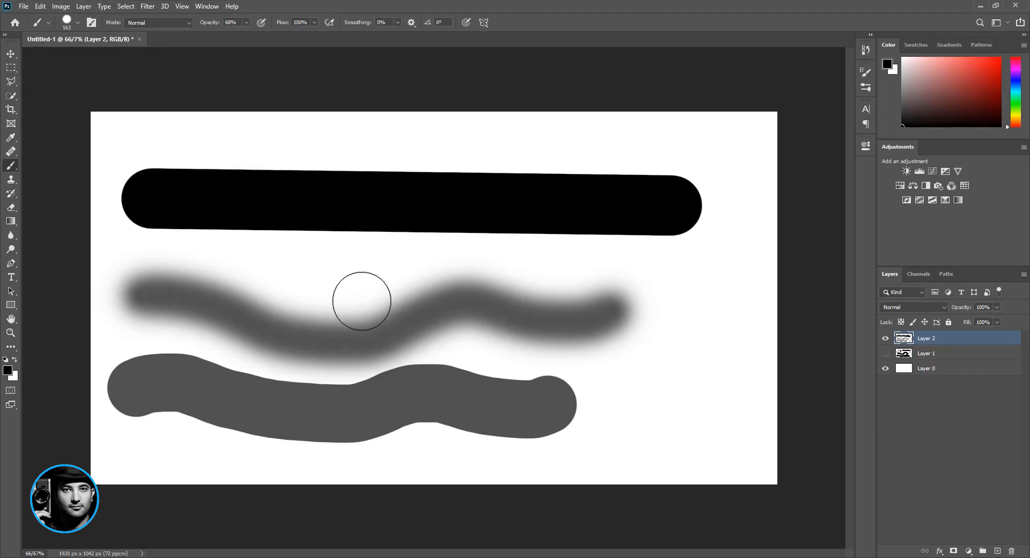
pyautogui.click(1022, 46)
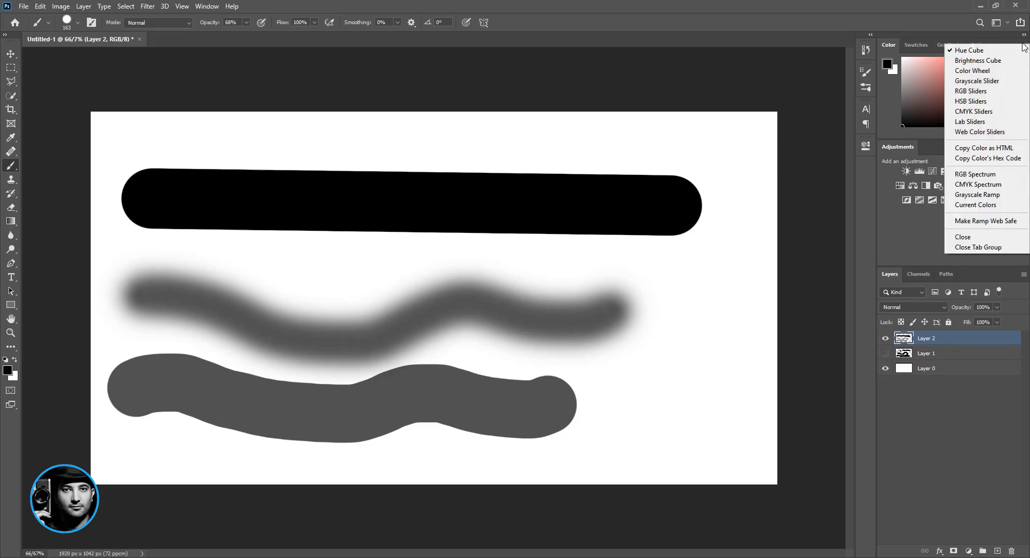
pyautogui.click(887, 47)
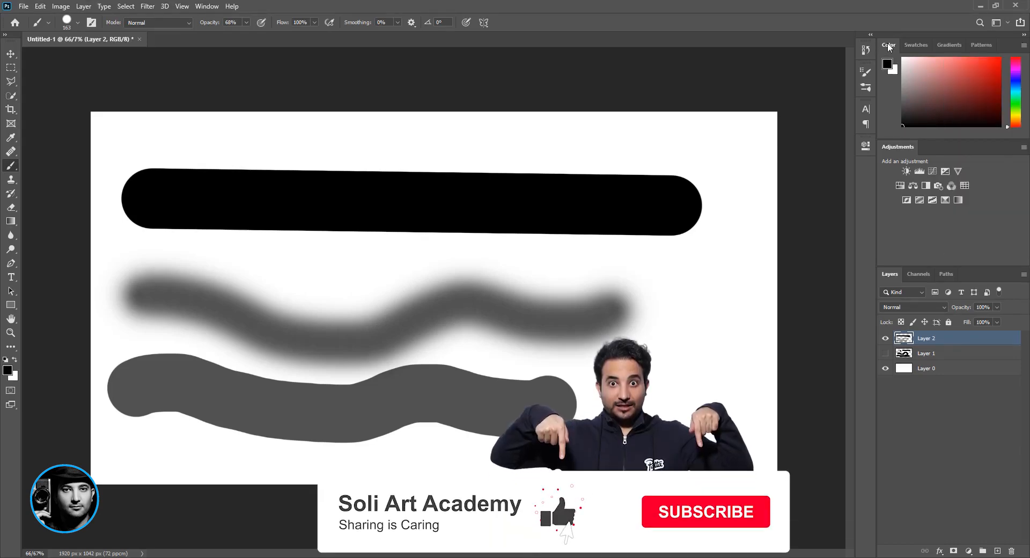
pyautogui.click(204, 6)
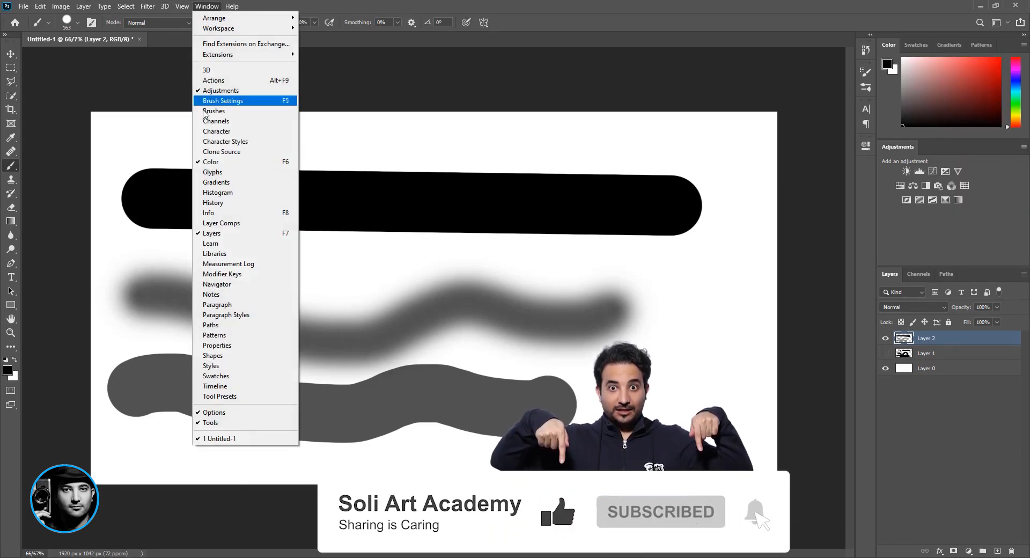
pyautogui.click(600, 3)
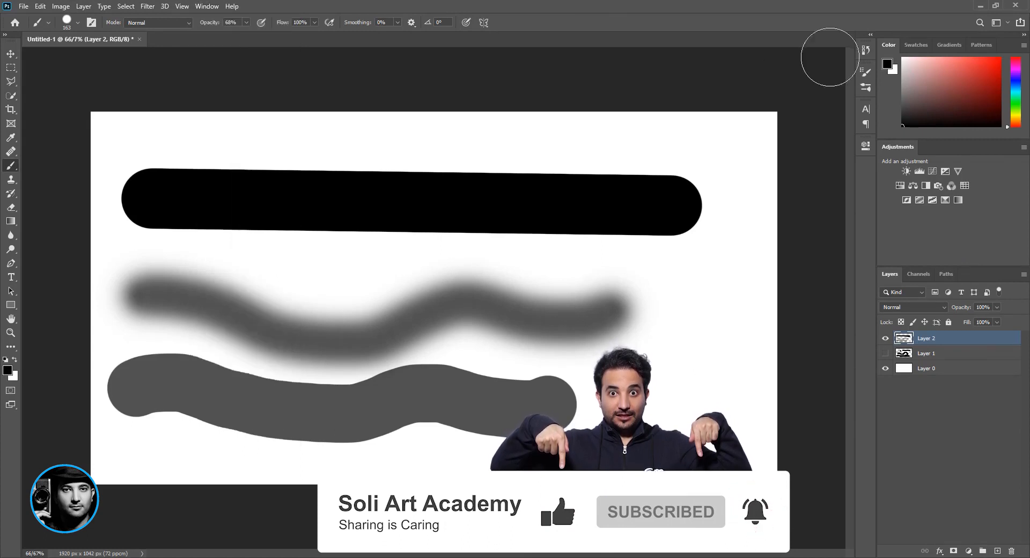
# - Switch the colour picker display to Color Wheel and choose an orange foreground colour (H 21, S 66, B 82)
pyautogui.click(1023, 46)
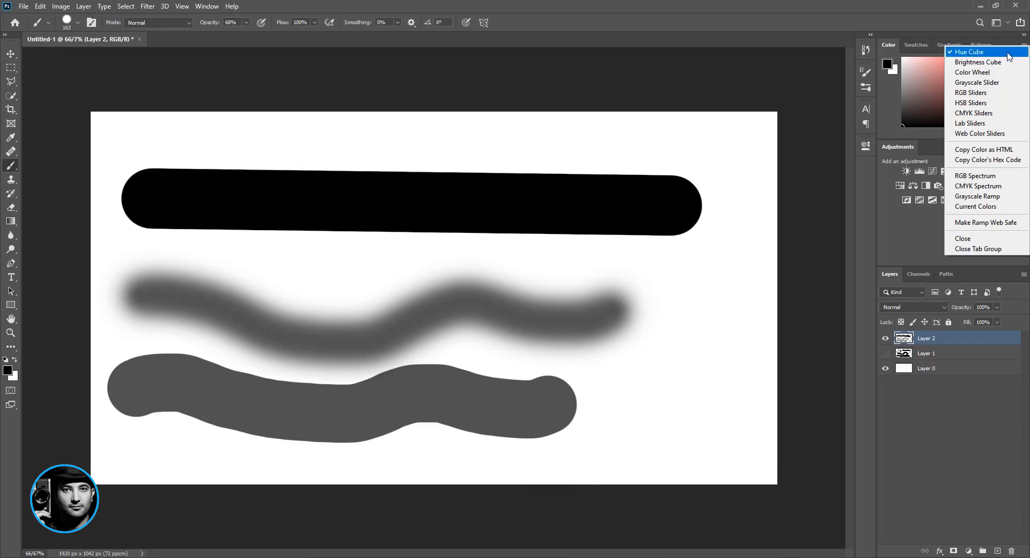
pyautogui.click(987, 72)
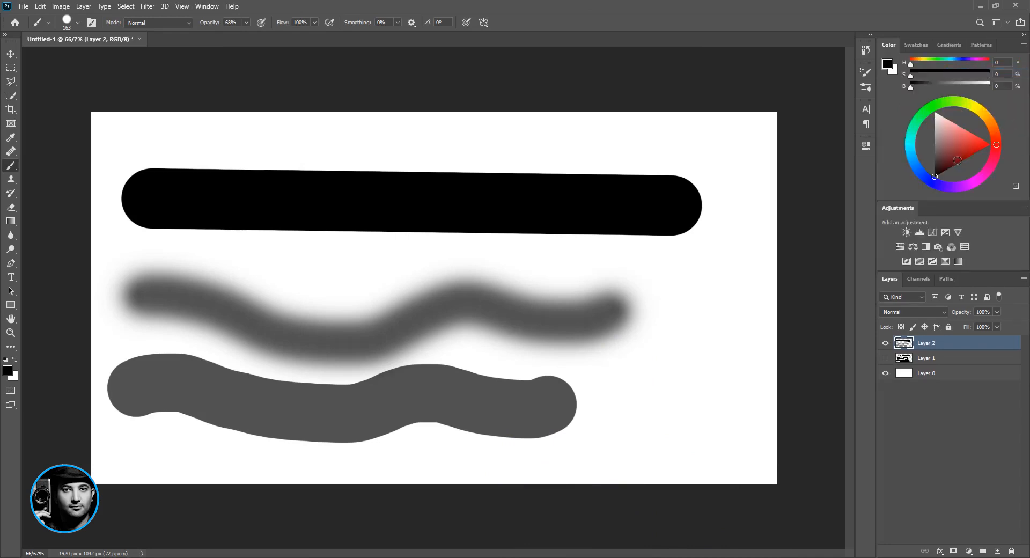
pyautogui.click(912, 159)
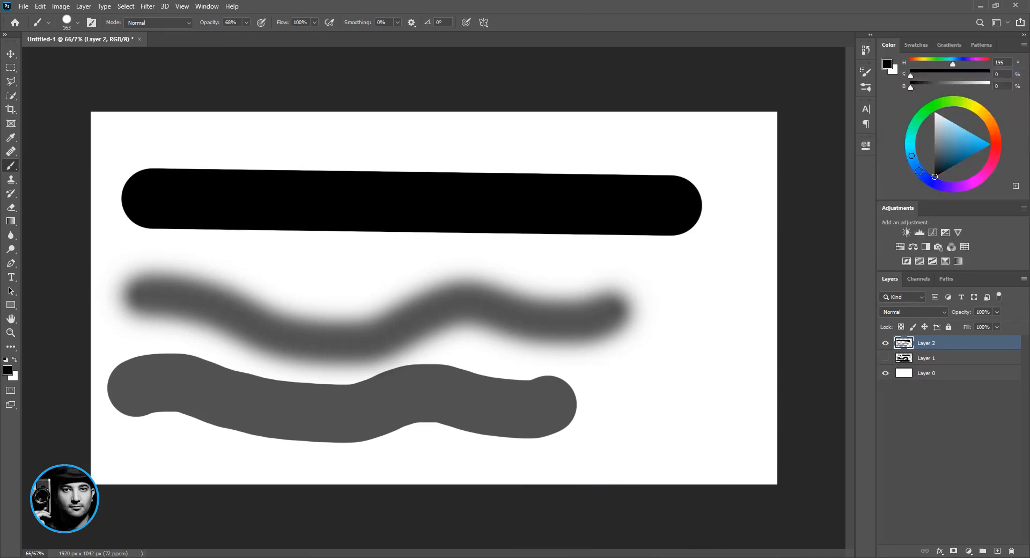
pyautogui.click(994, 128)
pyautogui.moveTo(970, 148); pyautogui.dragTo(965, 142)
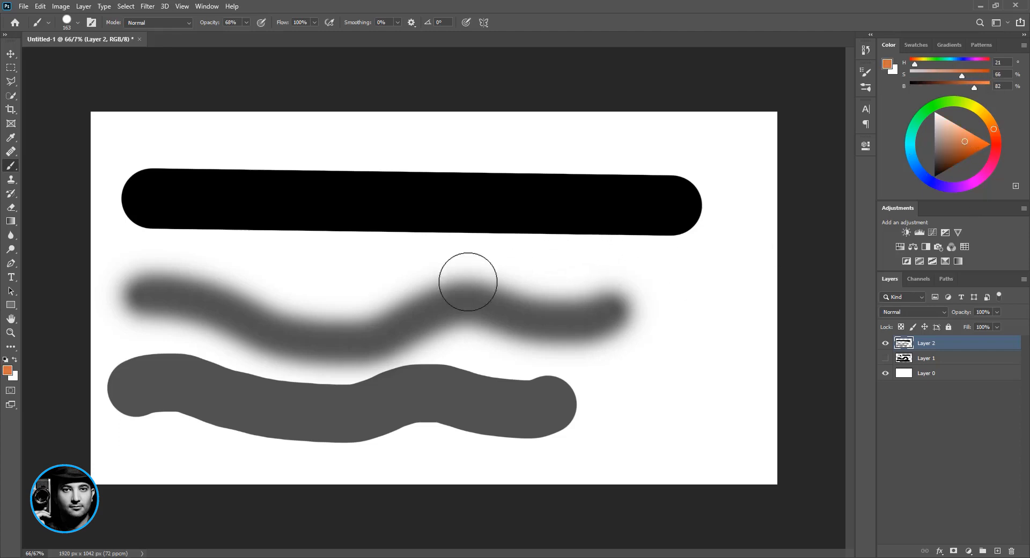
# - Hide Layer 2, add a new layer, and paint a broad orange shape across the upper half of the canvas
pyautogui.click(886, 343)
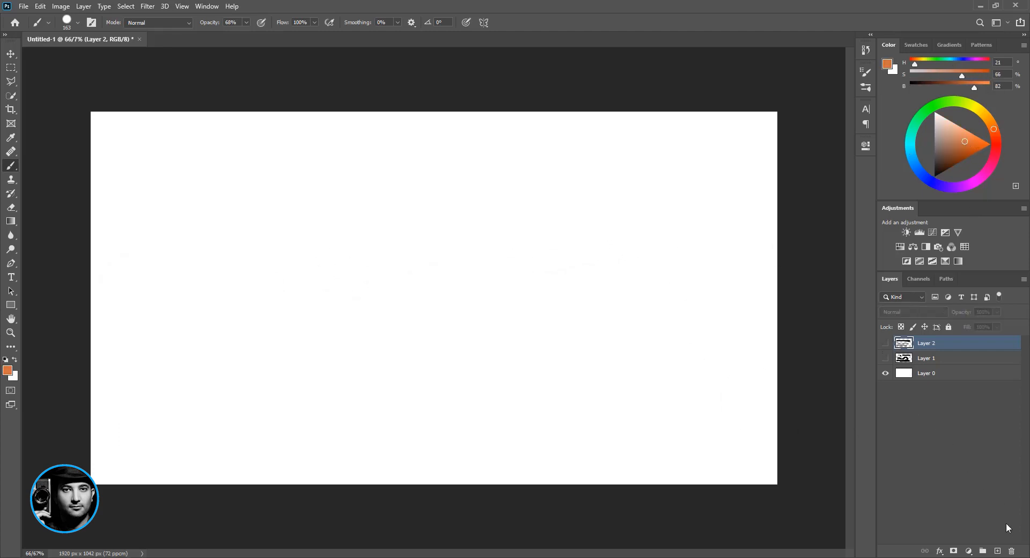
pyautogui.click(990, 550)
pyautogui.moveTo(141, 260)
pyautogui.mouseDown()
pyautogui.moveTo(184, 226)
pyautogui.moveTo(345, 245)
pyautogui.moveTo(478, 307)
pyautogui.moveTo(558, 217)
pyautogui.moveTo(457, 281)
pyautogui.moveTo(368, 236)
pyautogui.moveTo(553, 292)
pyautogui.moveTo(347, 220)
pyautogui.moveTo(465, 226)
pyautogui.moveTo(339, 200)
pyautogui.mouseUp()
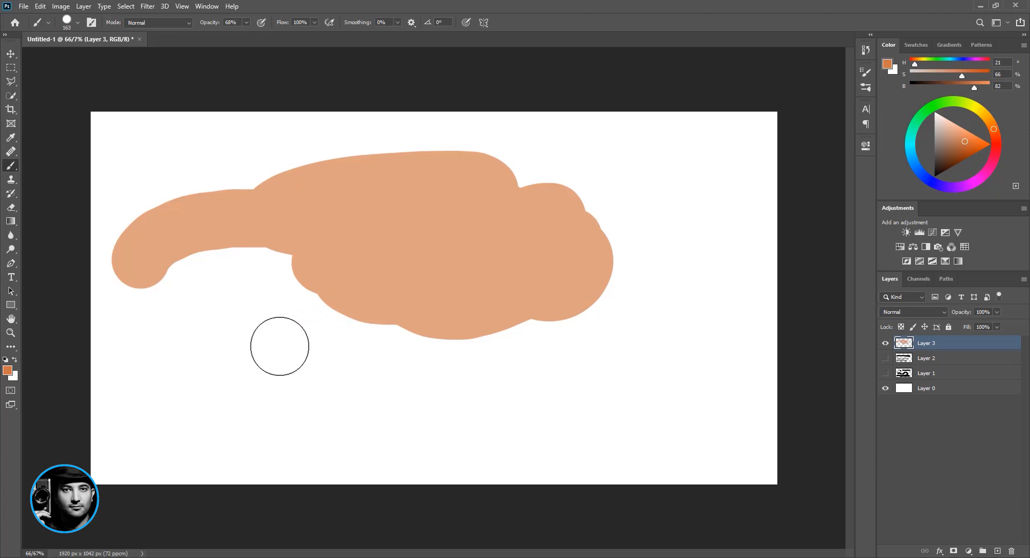
# - Paint overlapping patches inside the orange shape in brown (H 21, S 58, B 59) and darker brown (H 21, S 73, B 44)
pyautogui.click(953, 149)
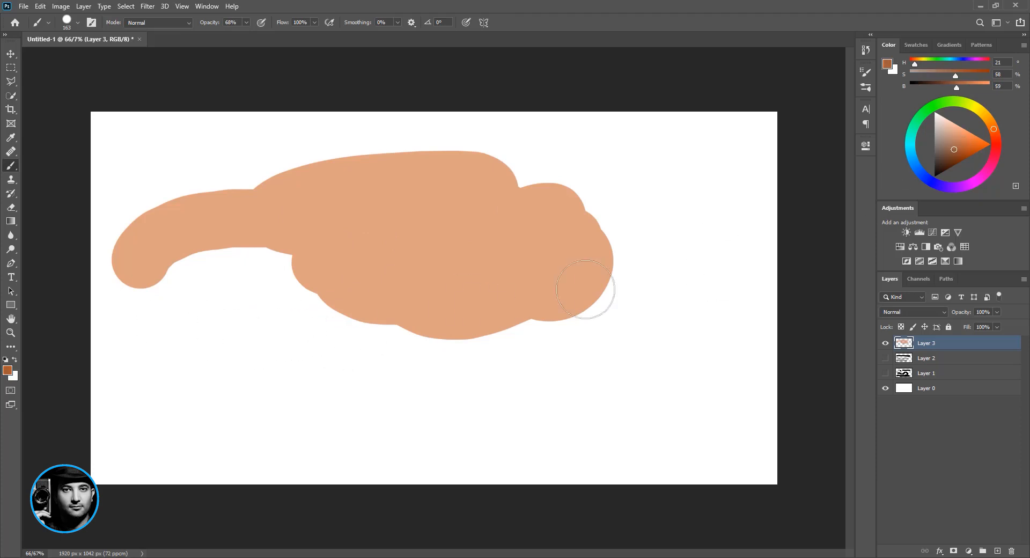
pyautogui.moveTo(375, 290)
pyautogui.mouseDown()
pyautogui.moveTo(472, 291)
pyautogui.moveTo(543, 260)
pyautogui.moveTo(357, 252)
pyautogui.moveTo(458, 265)
pyautogui.mouseUp()
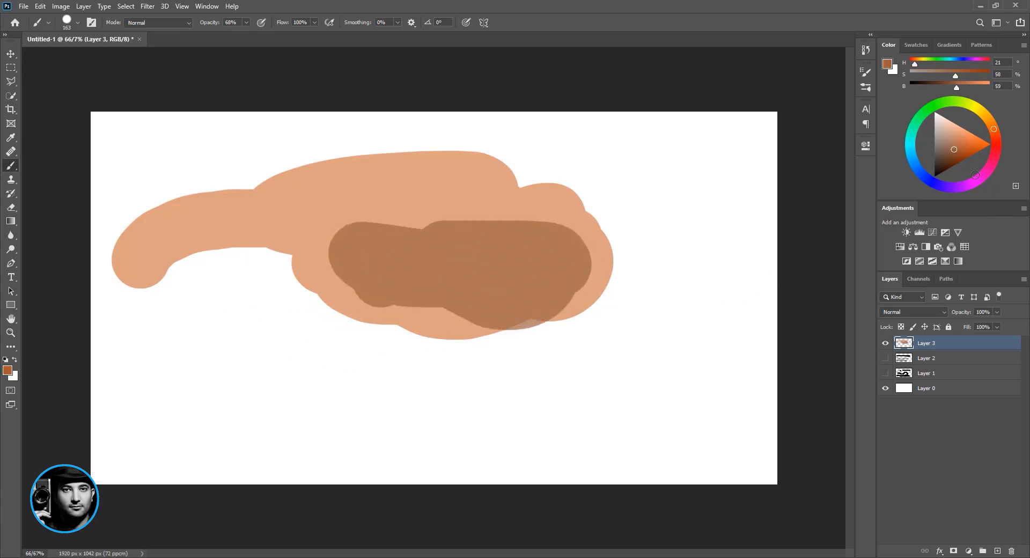
pyautogui.click(952, 158)
pyautogui.moveTo(408, 203)
pyautogui.mouseDown()
pyautogui.moveTo(488, 251)
pyautogui.moveTo(385, 235)
pyautogui.moveTo(521, 252)
pyautogui.mouseUp()
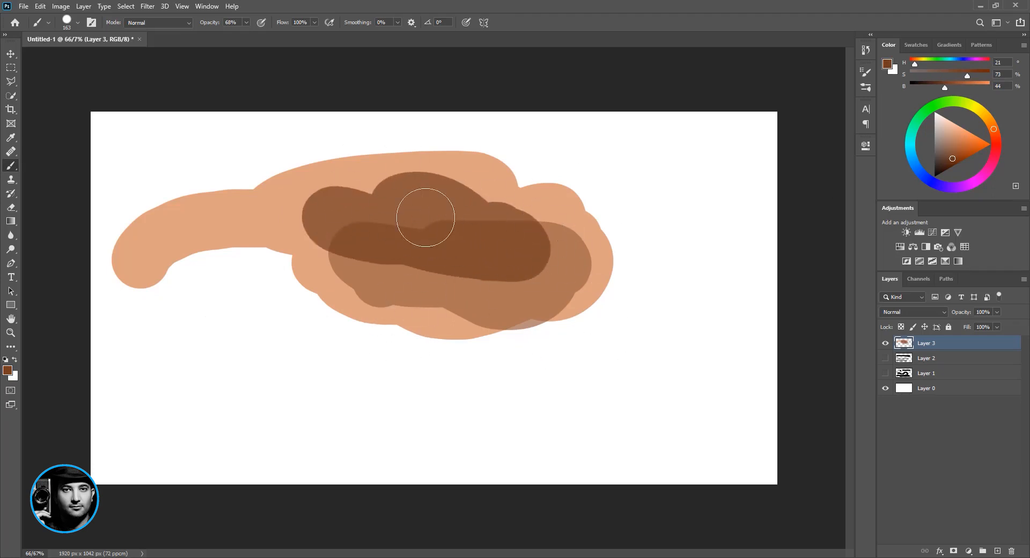
# - On a new layer with Layer 3 hidden, paint two short wavy brown strokes with a soft 40 px brush in the upper-left canvas area
pyautogui.click(885, 344)
pyautogui.click(996, 550)
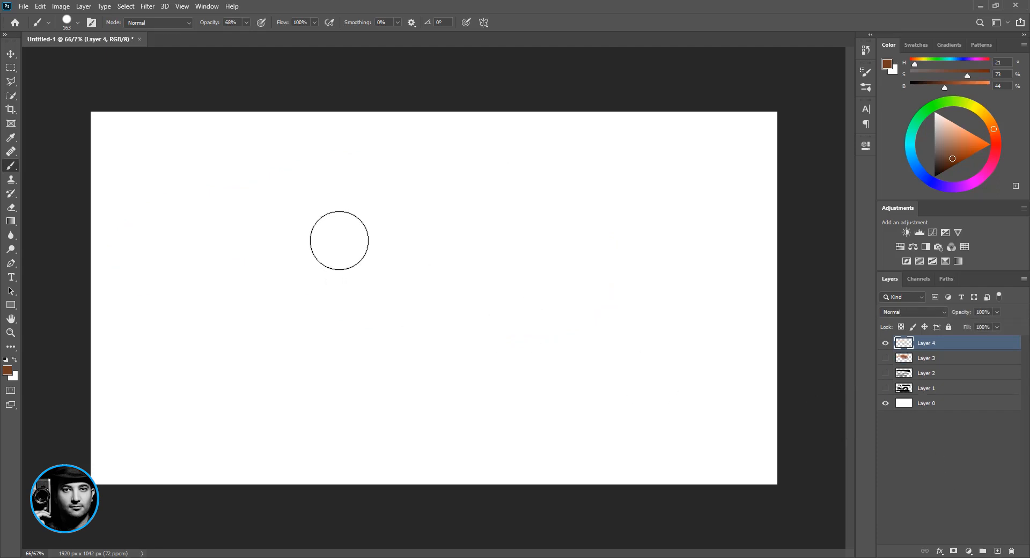
pyautogui.moveTo(353, 233)
pyautogui.mouseDown()
pyautogui.moveTo(332, 236)
pyautogui.moveTo(339, 218)
pyautogui.mouseUp()
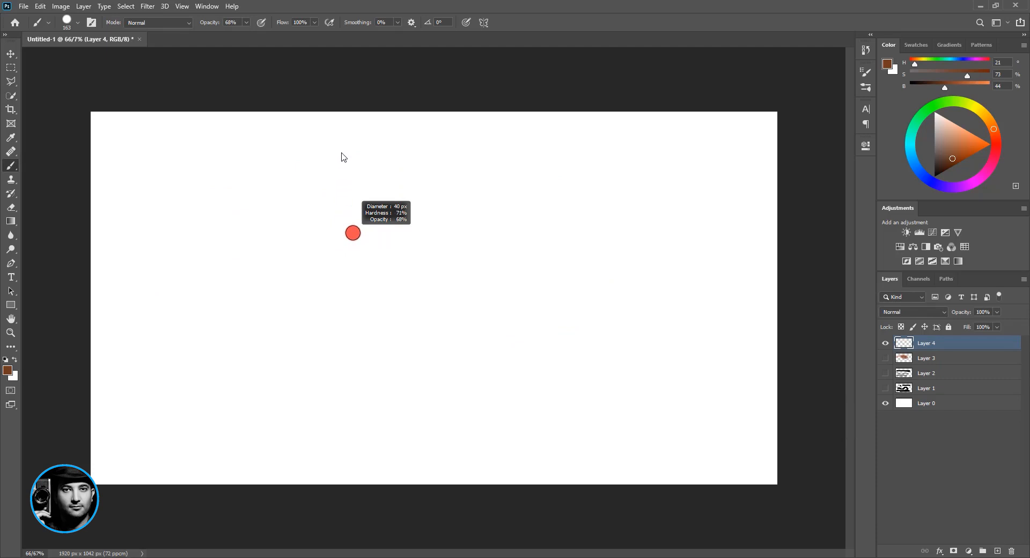
pyautogui.moveTo(346, 113); pyautogui.dragTo(348, 4)
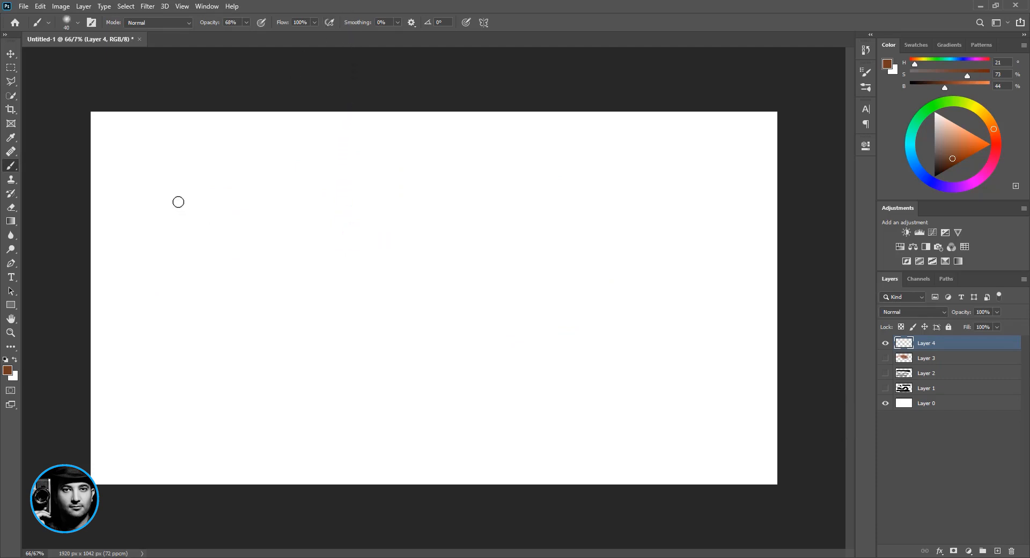
pyautogui.moveTo(134, 181)
pyautogui.mouseDown()
pyautogui.moveTo(159, 173)
pyautogui.moveTo(195, 193)
pyautogui.moveTo(234, 176)
pyautogui.moveTo(327, 198)
pyautogui.moveTo(352, 186)
pyautogui.mouseUp()
pyautogui.moveTo(116, 232); pyautogui.dragTo(328, 236)
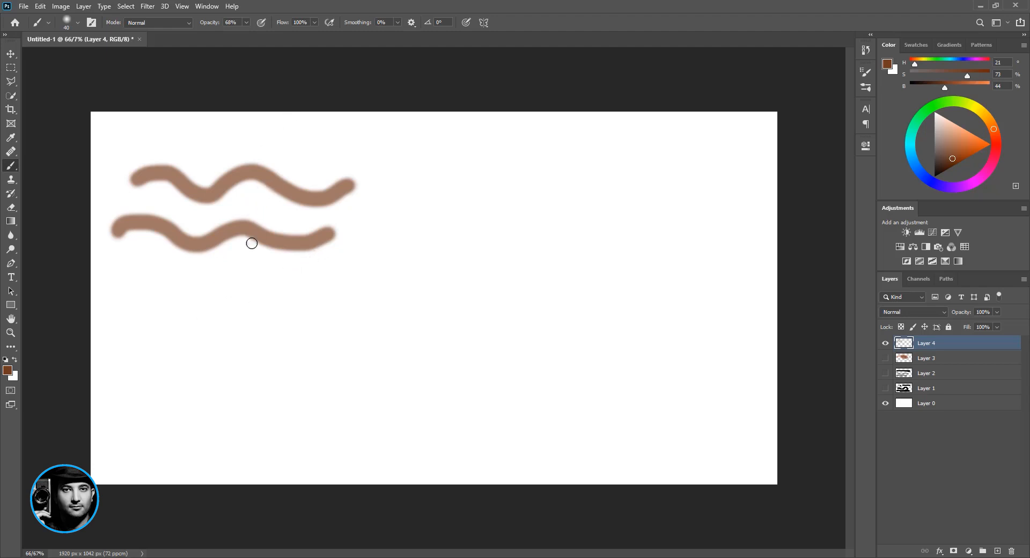
# - Choose the Soft Round Pressure Size preset, enlarge the brush to about 88 px, and paint long curving strokes of varying thickness below the wavy ones
pyautogui.moveTo(271, 341); pyautogui.dragTo(271, 344)
pyautogui.rightClick(307, 338)
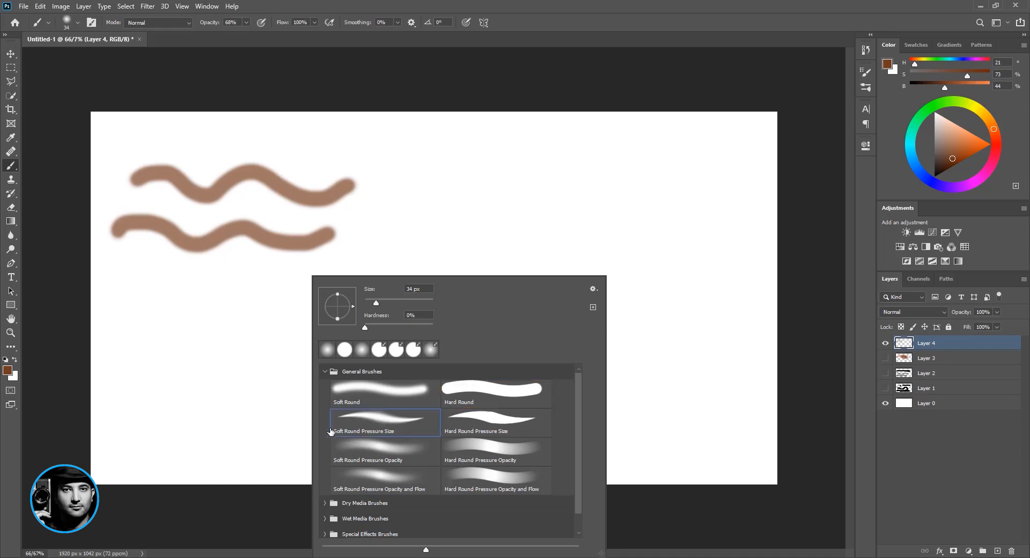
pyautogui.moveTo(200, 347); pyautogui.dragTo(211, 350)
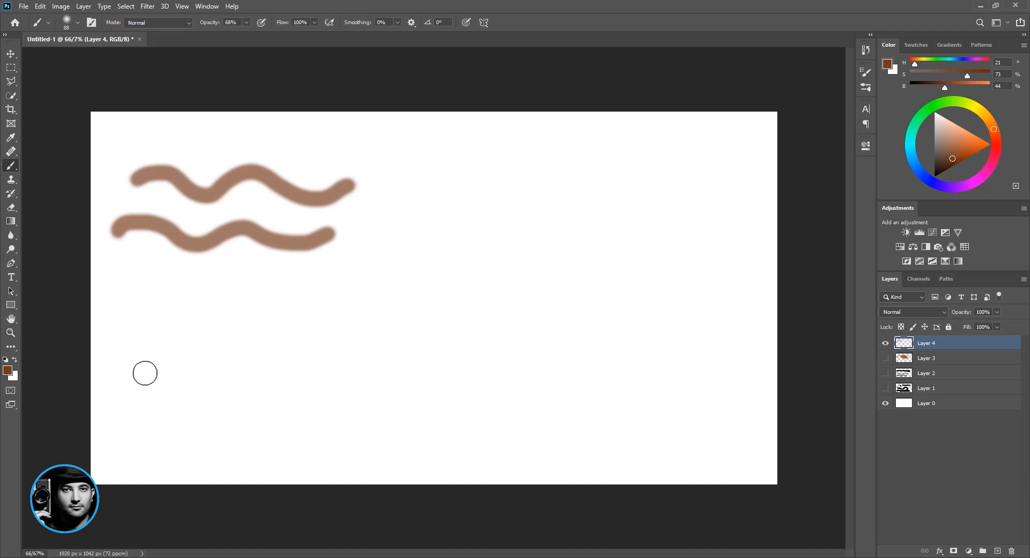
pyautogui.moveTo(138, 380)
pyautogui.mouseDown()
pyautogui.moveTo(183, 353)
pyautogui.moveTo(227, 365)
pyautogui.moveTo(301, 358)
pyautogui.moveTo(358, 302)
pyautogui.moveTo(443, 268)
pyautogui.moveTo(558, 281)
pyautogui.moveTo(572, 321)
pyautogui.moveTo(561, 353)
pyautogui.moveTo(596, 368)
pyautogui.mouseUp()
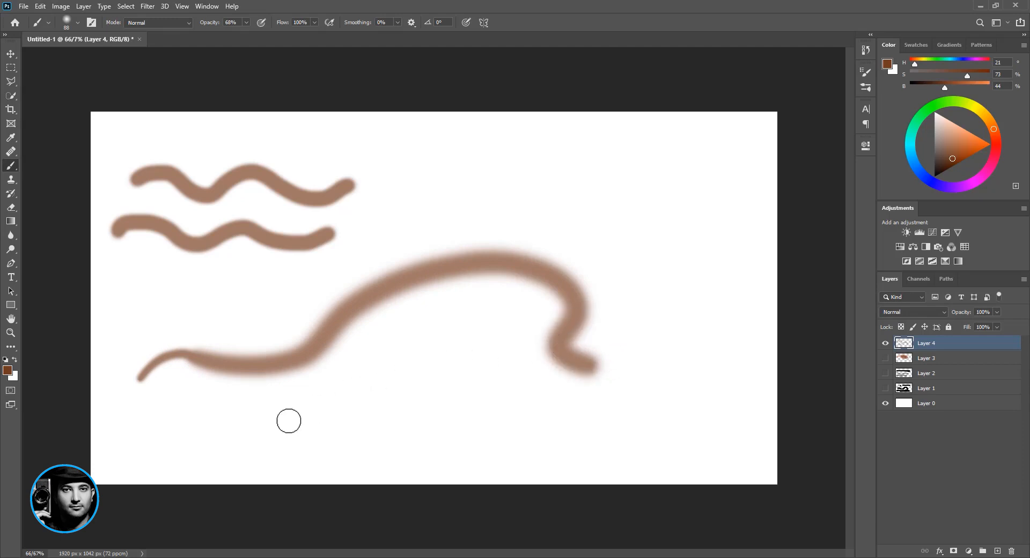
pyautogui.moveTo(288, 420)
pyautogui.mouseDown()
pyautogui.moveTo(339, 407)
pyautogui.moveTo(504, 412)
pyautogui.moveTo(626, 389)
pyautogui.moveTo(676, 340)
pyautogui.moveTo(665, 294)
pyautogui.moveTo(617, 249)
pyautogui.moveTo(608, 269)
pyautogui.moveTo(626, 296)
pyautogui.moveTo(603, 309)
pyautogui.moveTo(562, 301)
pyautogui.moveTo(500, 325)
pyautogui.moveTo(475, 320)
pyautogui.moveTo(457, 341)
pyautogui.moveTo(324, 362)
pyautogui.moveTo(138, 438)
pyautogui.mouseUp()
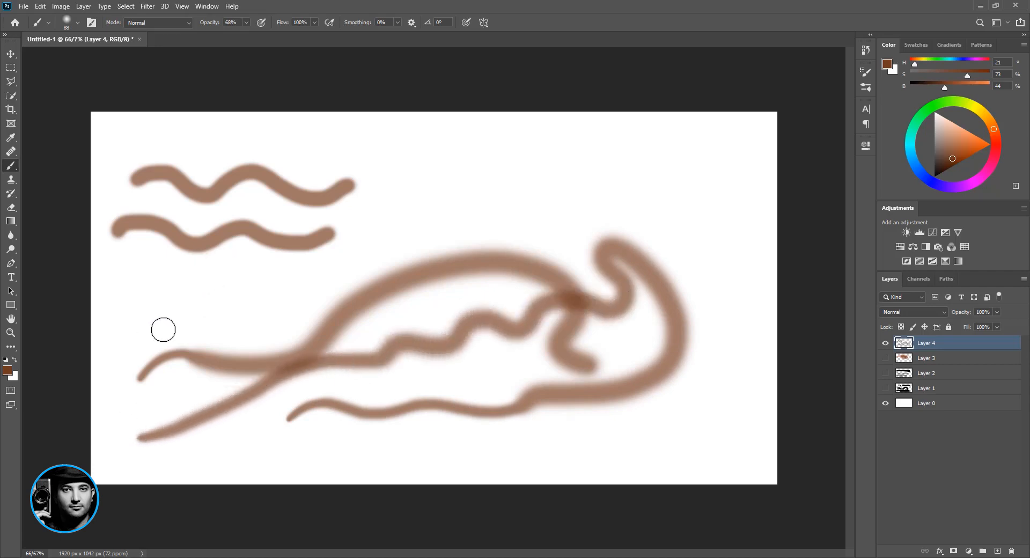
# - Set the foreground colour to near-black (H 0, S 0, B 1) and shrink the brush to 6 px for fine detail below the wavy strokes
pyautogui.press('z')
pyautogui.moveTo(215, 299); pyautogui.dragTo(271, 310)
pyautogui.press('b')
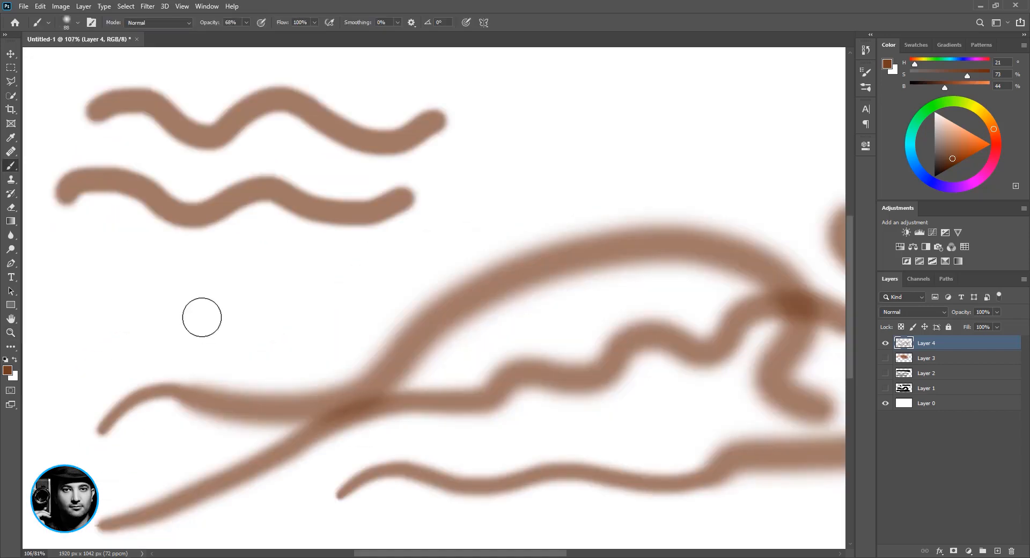
pyautogui.moveTo(200, 343)
pyautogui.mouseDown()
pyautogui.moveTo(176, 357)
pyautogui.moveTo(210, 292)
pyautogui.moveTo(236, 357)
pyautogui.mouseUp()
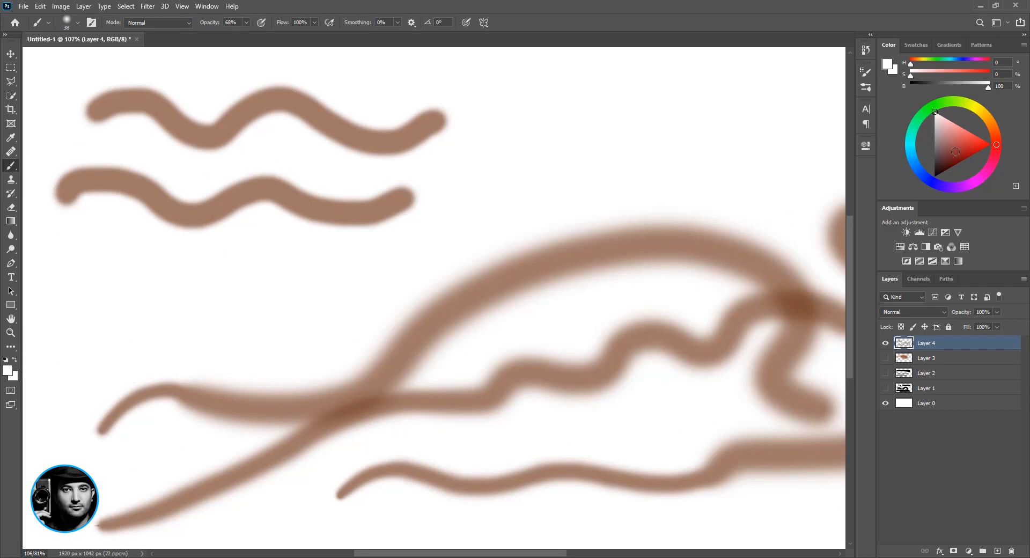
pyautogui.click(953, 150)
pyautogui.click(934, 175)
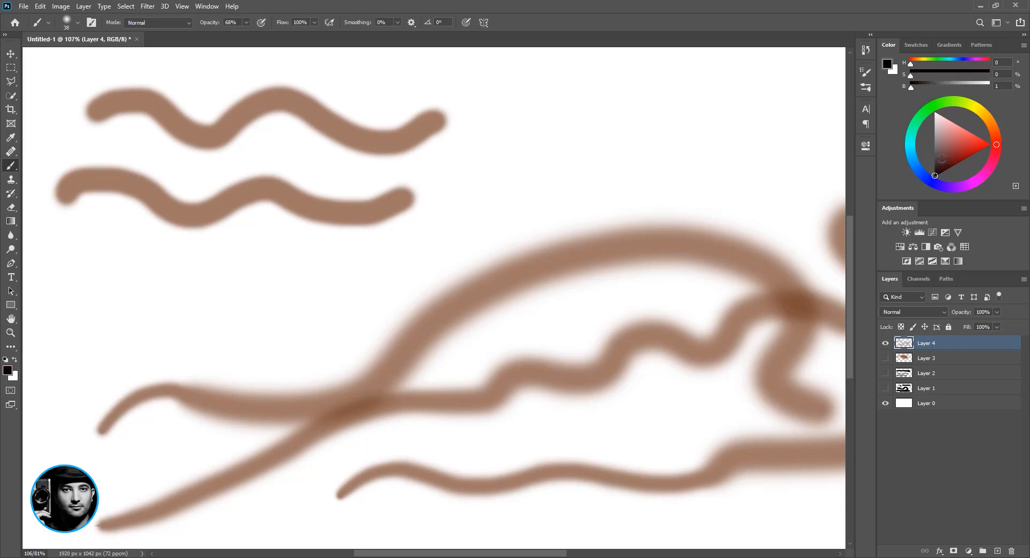
pyautogui.keyDown('alt'); pyautogui.rightClick(209, 356); pyautogui.keyUp('alt')
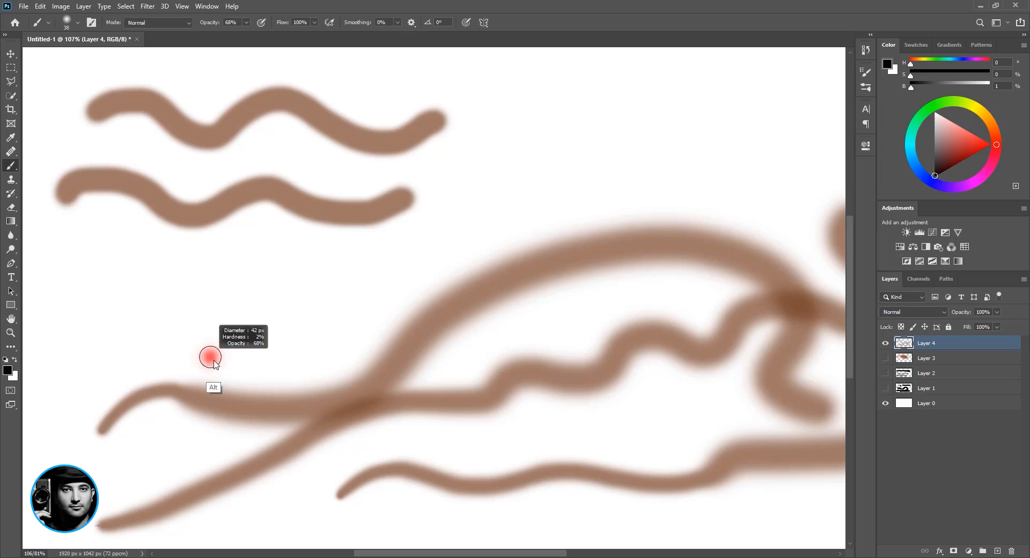
# - Draw a dense row of short, tapered hair-like strokes between the wavy strokes and the long curves, plus a separate curved one beside it
pyautogui.moveTo(209, 356)
pyautogui.mouseDown()
pyautogui.moveTo(201, 364)
pyautogui.moveTo(246, 294)
pyautogui.mouseUp()
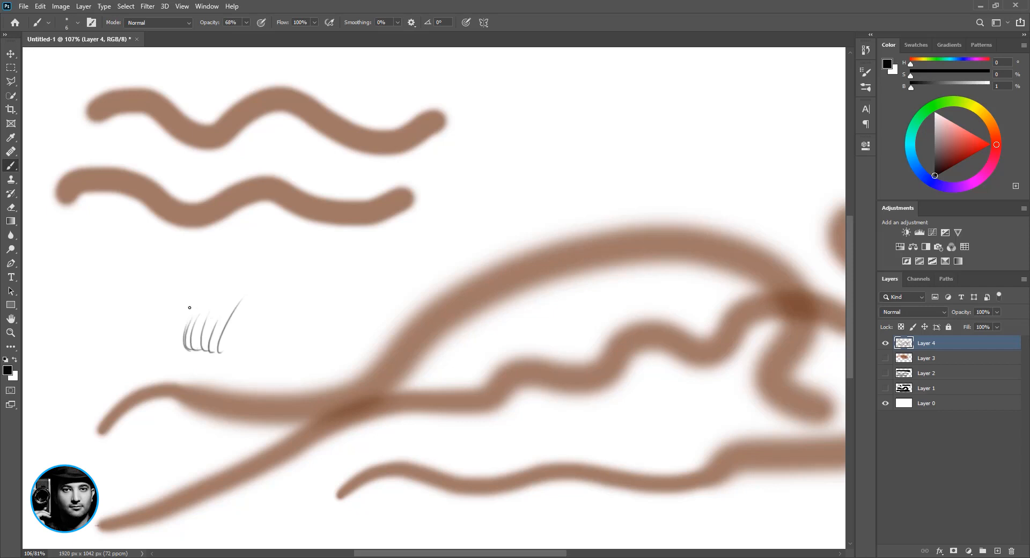
pyautogui.moveTo(176, 348); pyautogui.dragTo(181, 310)
pyautogui.moveTo(166, 353)
pyautogui.mouseDown()
pyautogui.moveTo(180, 322)
pyautogui.moveTo(160, 314)
pyautogui.mouseUp()
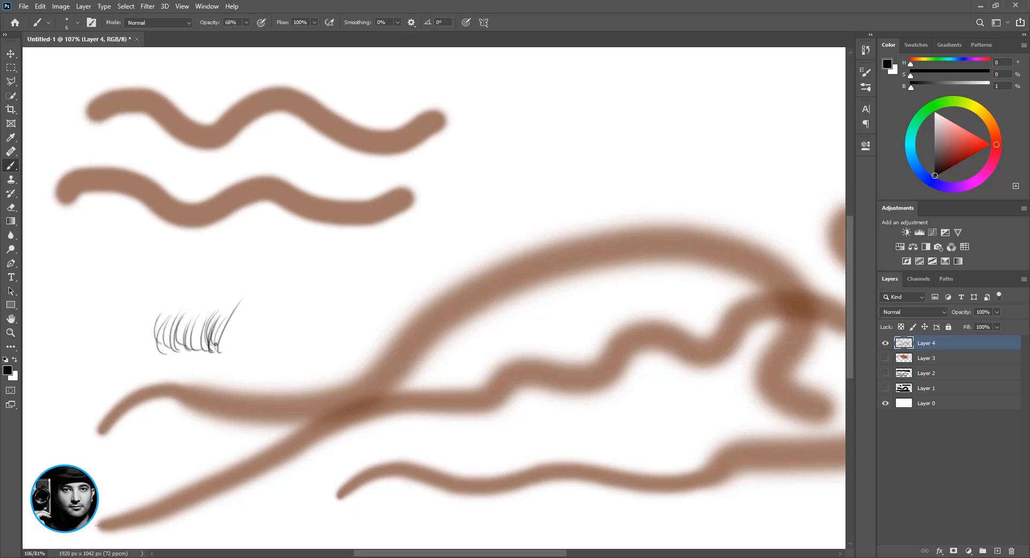
pyautogui.moveTo(214, 342); pyautogui.dragTo(204, 306)
pyautogui.moveTo(207, 345); pyautogui.dragTo(196, 308)
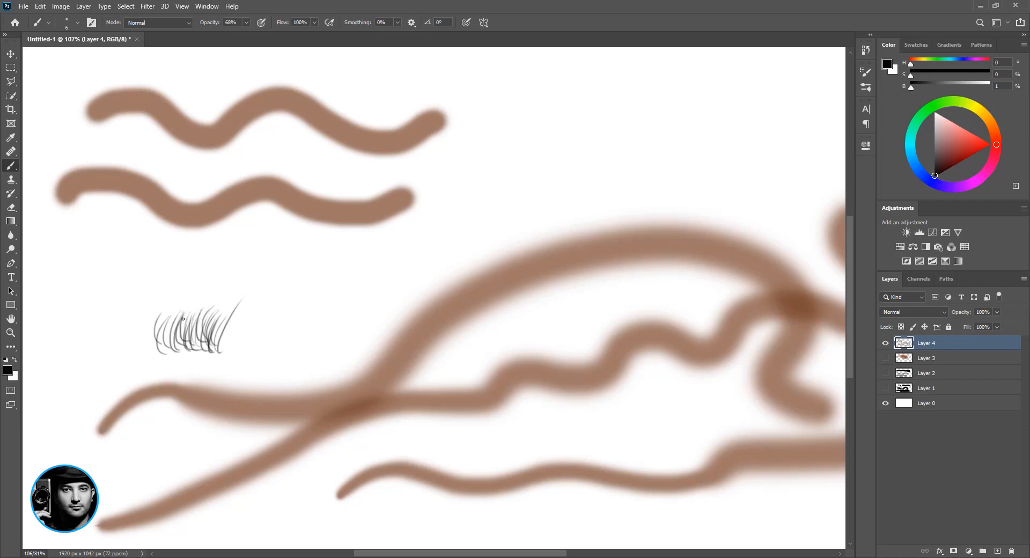
pyautogui.moveTo(185, 351); pyautogui.dragTo(183, 317)
pyautogui.moveTo(174, 352); pyautogui.dragTo(164, 320)
pyautogui.moveTo(167, 351); pyautogui.dragTo(160, 324)
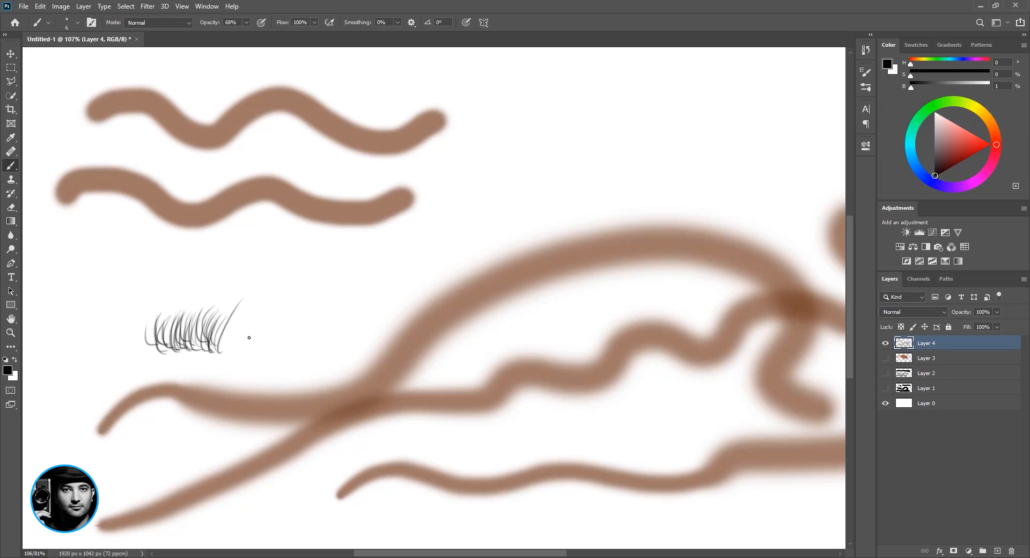
pyautogui.moveTo(244, 345); pyautogui.dragTo(241, 301)
pyautogui.moveTo(233, 346); pyautogui.dragTo(226, 309)
pyautogui.moveTo(273, 339); pyautogui.dragTo(286, 289)
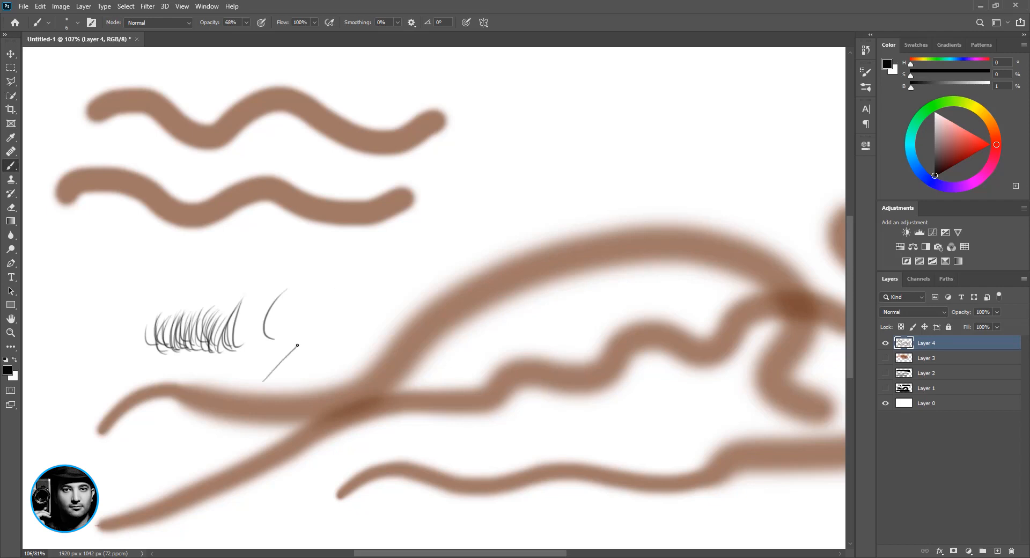
# - Draw a long thin diagonal stroke beside the hair-like strokes, plus a thicker, firmer stroke parallel to it
pyautogui.moveTo(297, 345)
pyautogui.mouseDown()
pyautogui.moveTo(369, 285)
pyautogui.moveTo(393, 299)
pyautogui.mouseUp()
pyautogui.press('z')
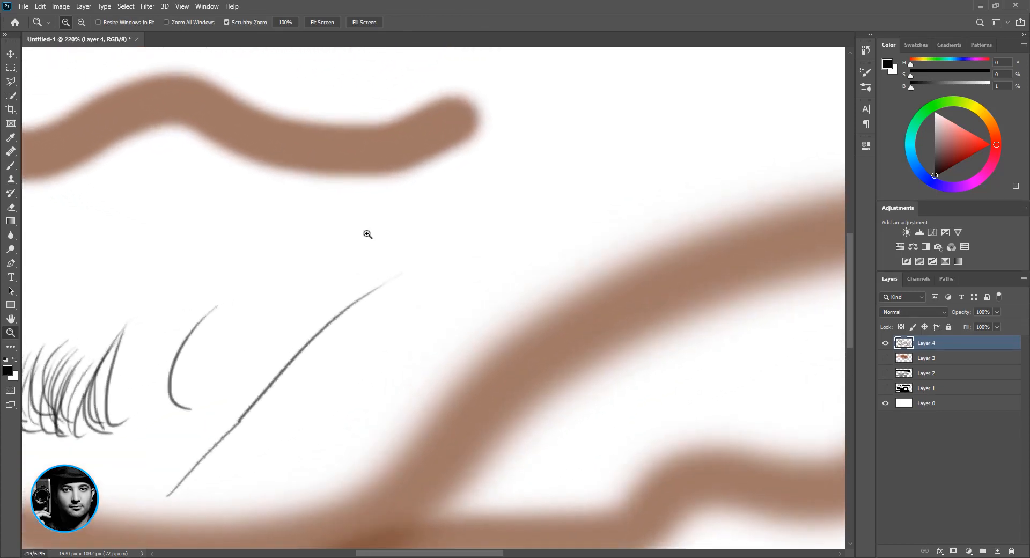
pyautogui.press('b')
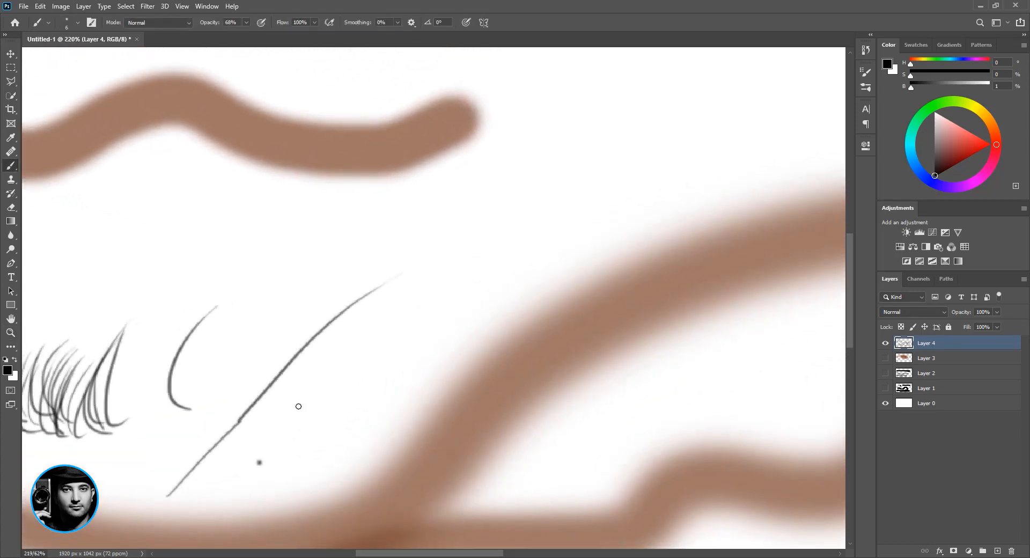
pyautogui.moveTo(259, 462); pyautogui.dragTo(480, 234)
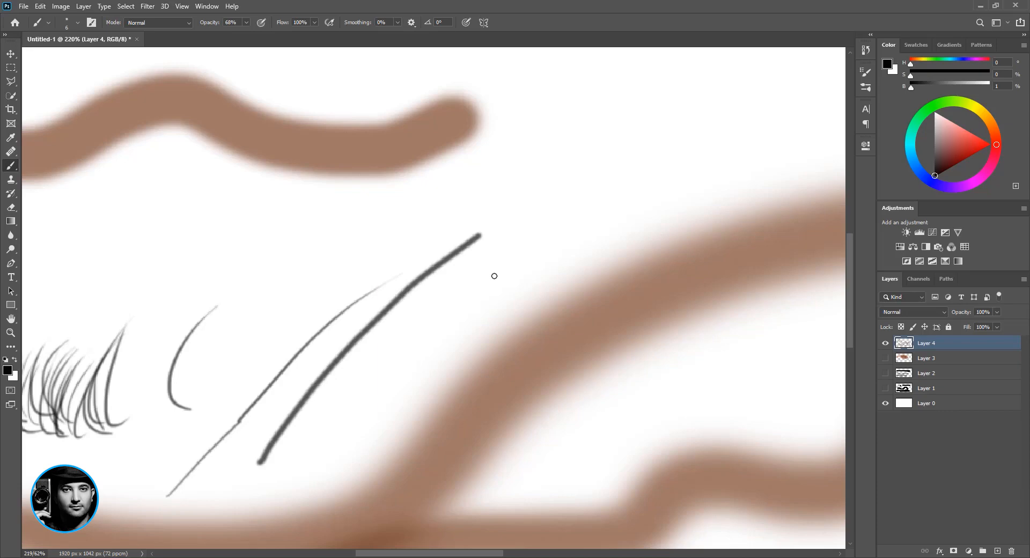
# - Draw short, tapered, curved hair-like strokes on both sides of the thick diagonal stroke
pyautogui.moveTo(299, 487); pyautogui.dragTo(393, 333)
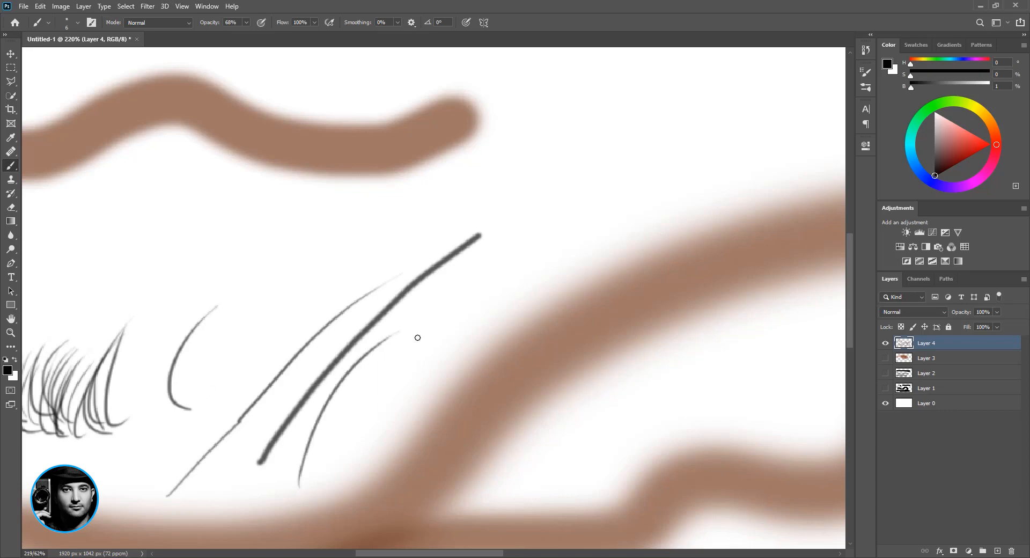
pyautogui.moveTo(376, 398); pyautogui.dragTo(503, 260)
pyautogui.moveTo(414, 352); pyautogui.dragTo(535, 242)
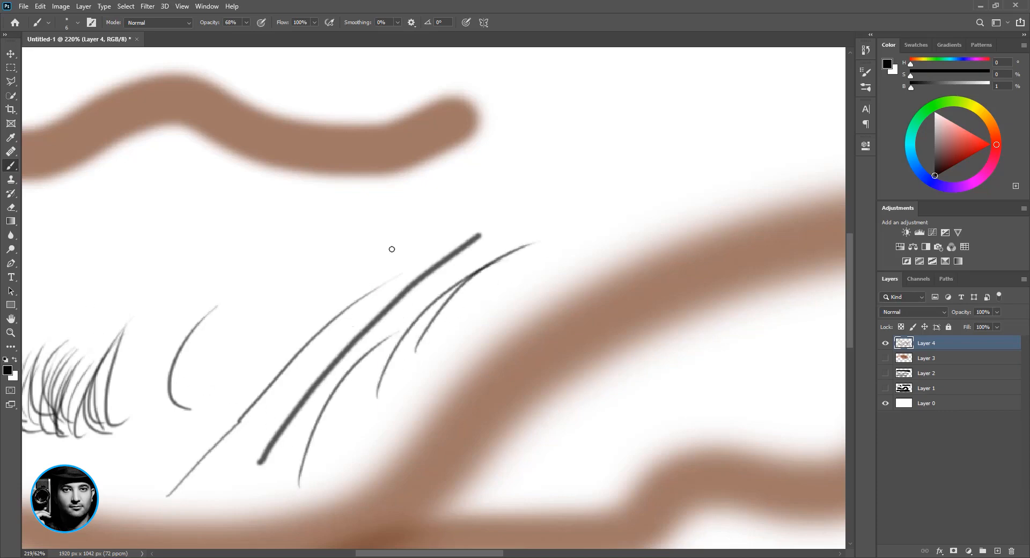
pyautogui.moveTo(346, 323)
pyautogui.mouseDown()
pyautogui.moveTo(439, 217)
pyautogui.moveTo(400, 224)
pyautogui.mouseUp()
pyautogui.moveTo(310, 312); pyautogui.dragTo(388, 216)
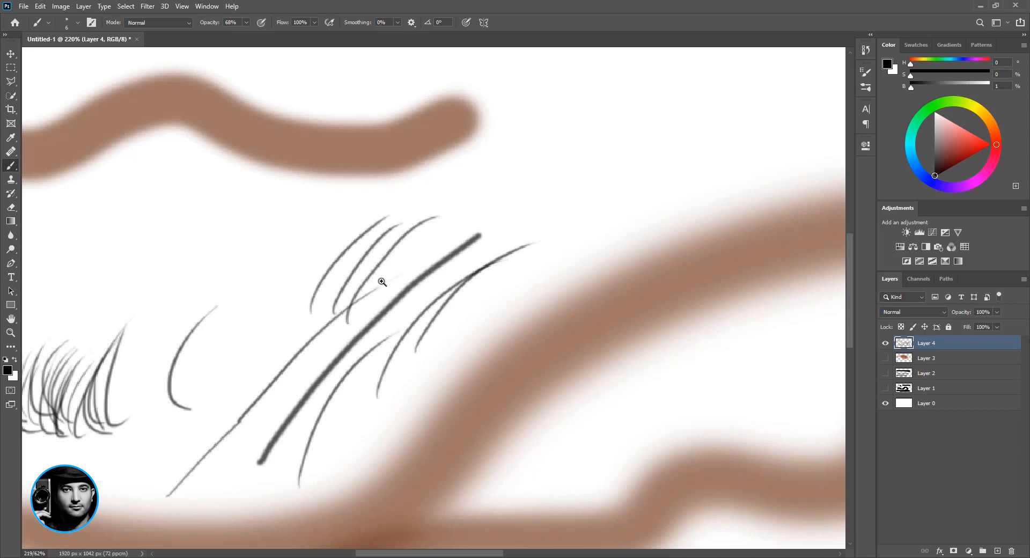
pyautogui.press('z')
pyautogui.moveTo(381, 282); pyautogui.dragTo(328, 298)
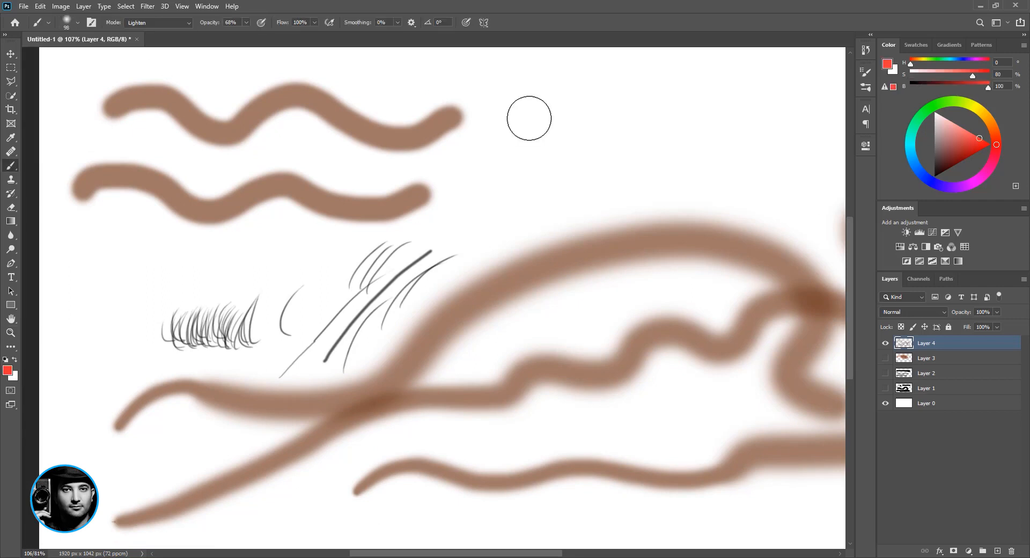
# - Hide Layer 4, add a new layer above it, and set the foreground colour to blue (H 226, S 64, B 100)
pyautogui.click(886, 343)
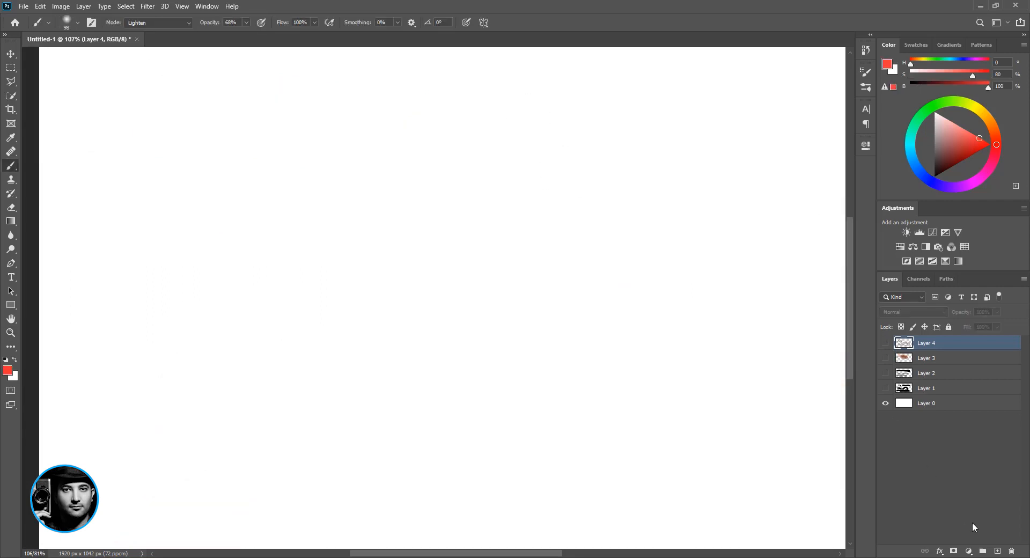
pyautogui.click(997, 551)
pyautogui.moveTo(952, 161)
pyautogui.mouseDown()
pyautogui.moveTo(933, 173)
pyautogui.moveTo(939, 154)
pyautogui.mouseUp()
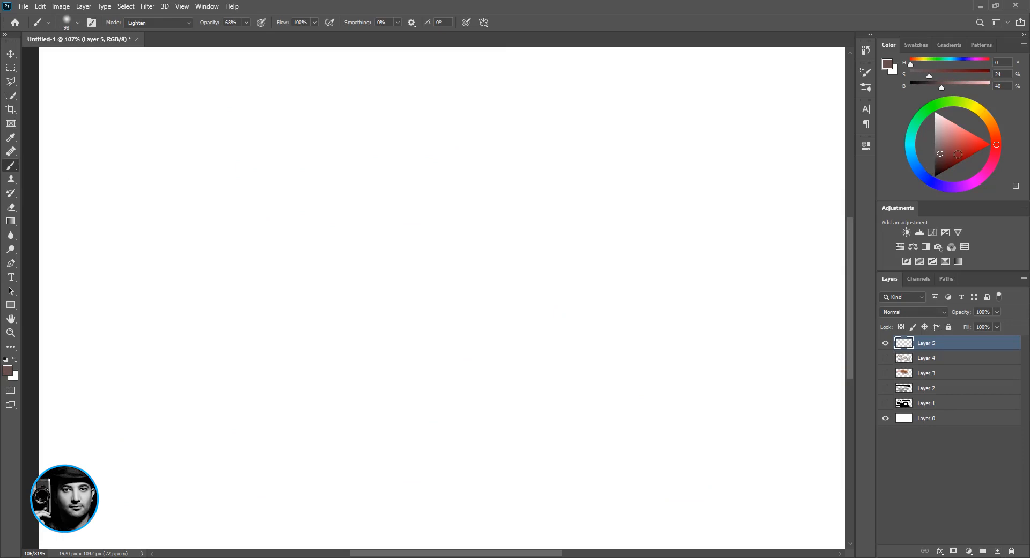
pyautogui.moveTo(958, 154)
pyautogui.mouseDown()
pyautogui.moveTo(984, 140)
pyautogui.moveTo(970, 132)
pyautogui.mouseUp()
pyautogui.click(923, 174)
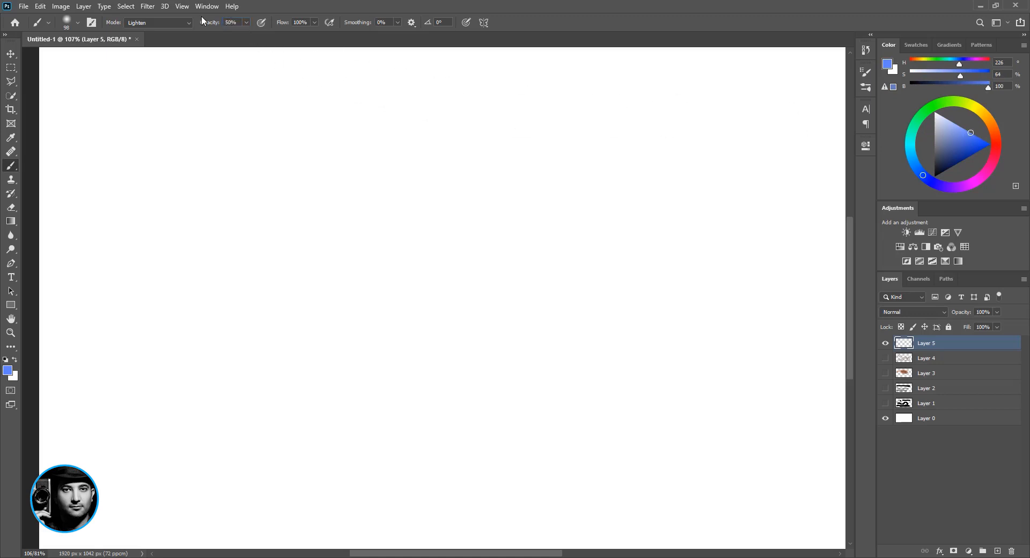
# - Set the brush's blend mode to Multiply
pyautogui.click(160, 23)
pyautogui.click(141, 32)
pyautogui.click(146, 23)
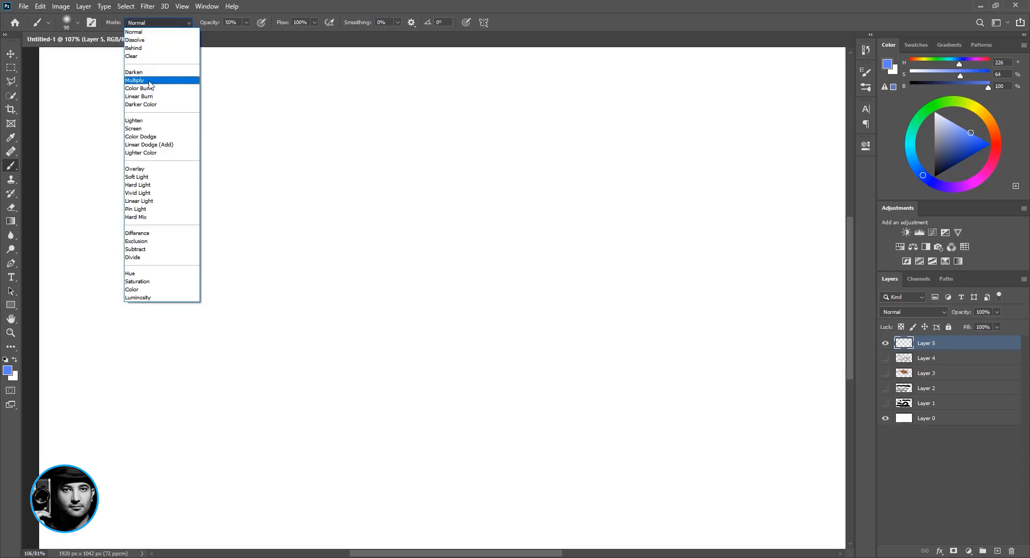
pyautogui.click(152, 81)
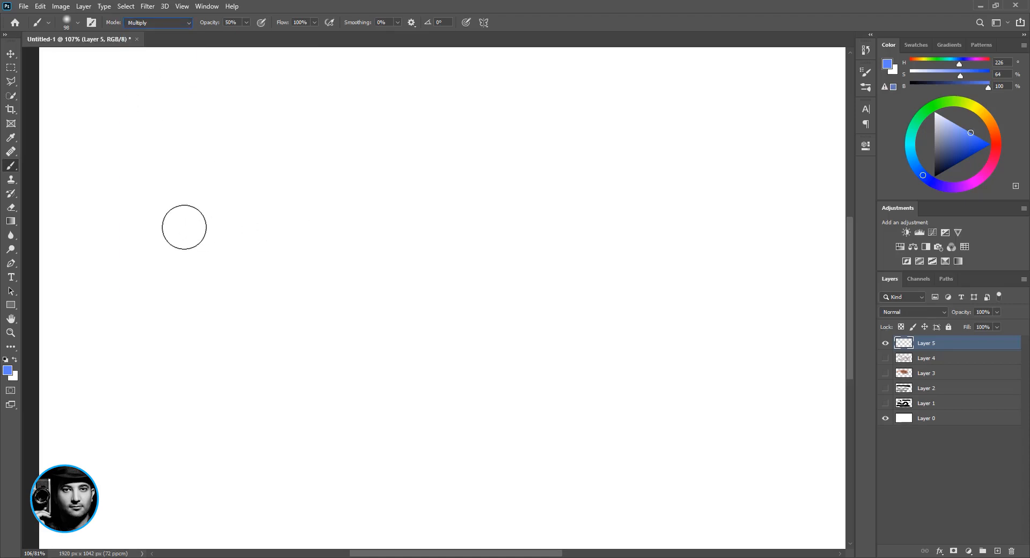
# - Paint a horizontal blue test stroke, undo it, and set the brush hardness to 50%
pyautogui.moveTo(124, 226); pyautogui.dragTo(595, 229)
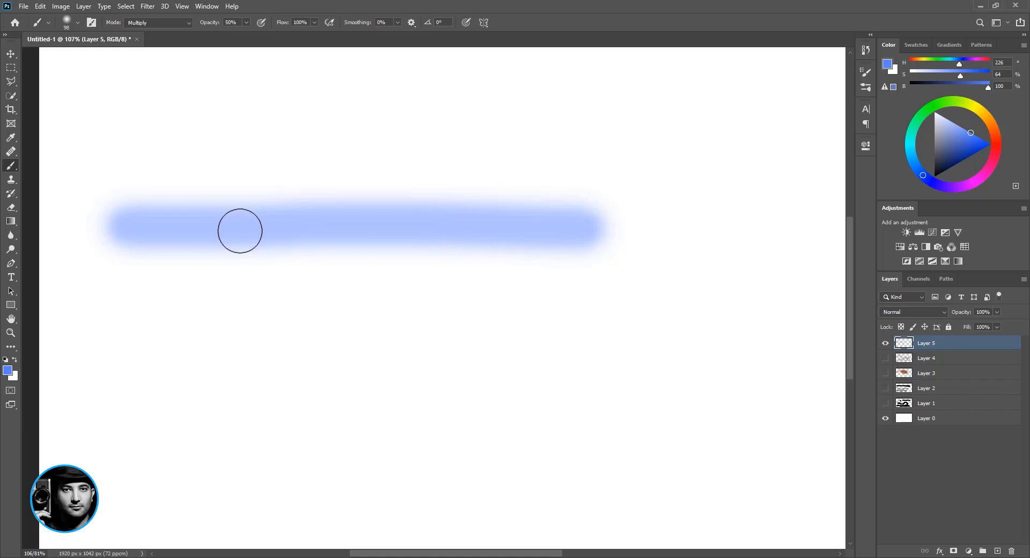
pyautogui.hotkey('ctrl', 'z')
pyautogui.rightClick(244, 221)
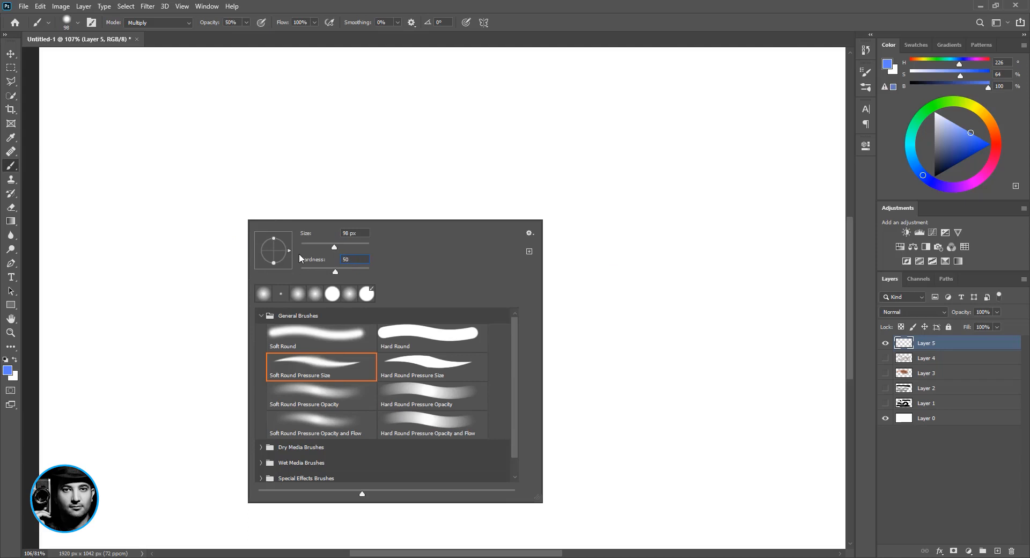
pyautogui.press('Return')
# - Paint six straight blue strokes at 50% opacity in Multiply mode, all crossing at a common centre like a star
pyautogui.moveTo(154, 233); pyautogui.dragTo(557, 234)
pyautogui.moveTo(359, 91); pyautogui.dragTo(369, 383)
pyautogui.moveTo(223, 349); pyautogui.dragTo(479, 125)
pyautogui.moveTo(231, 146)
pyautogui.mouseDown()
pyautogui.moveTo(356, 259)
pyautogui.moveTo(489, 352)
pyautogui.mouseUp()
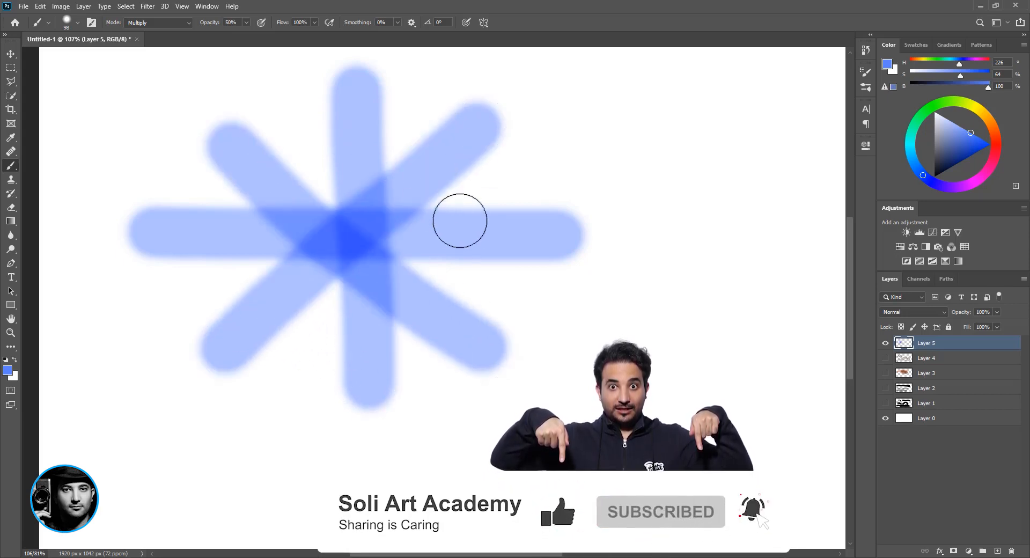
pyautogui.moveTo(273, 95); pyautogui.dragTo(441, 409)
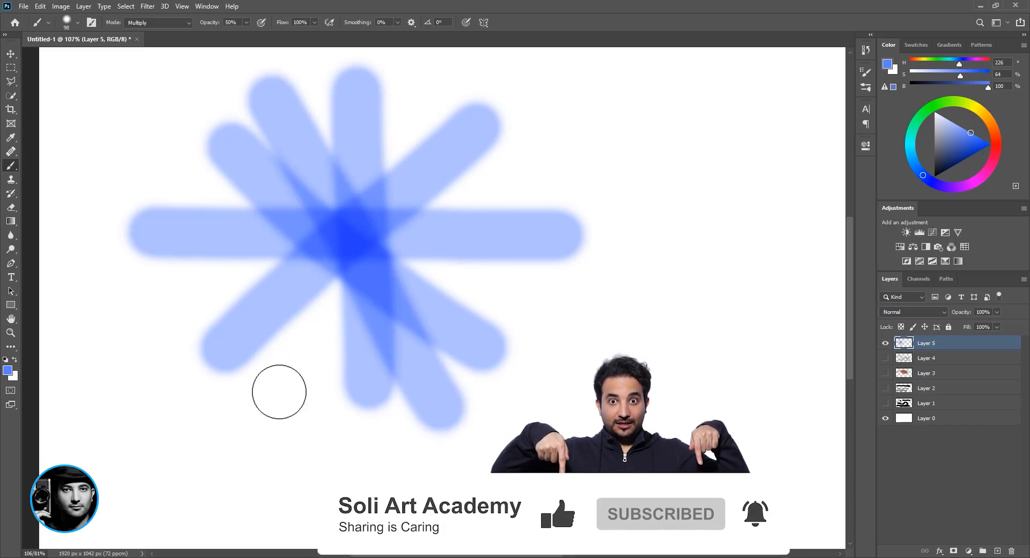
pyautogui.moveTo(279, 391)
pyautogui.mouseDown()
pyautogui.moveTo(451, 115)
pyautogui.moveTo(472, 103)
pyautogui.mouseUp()
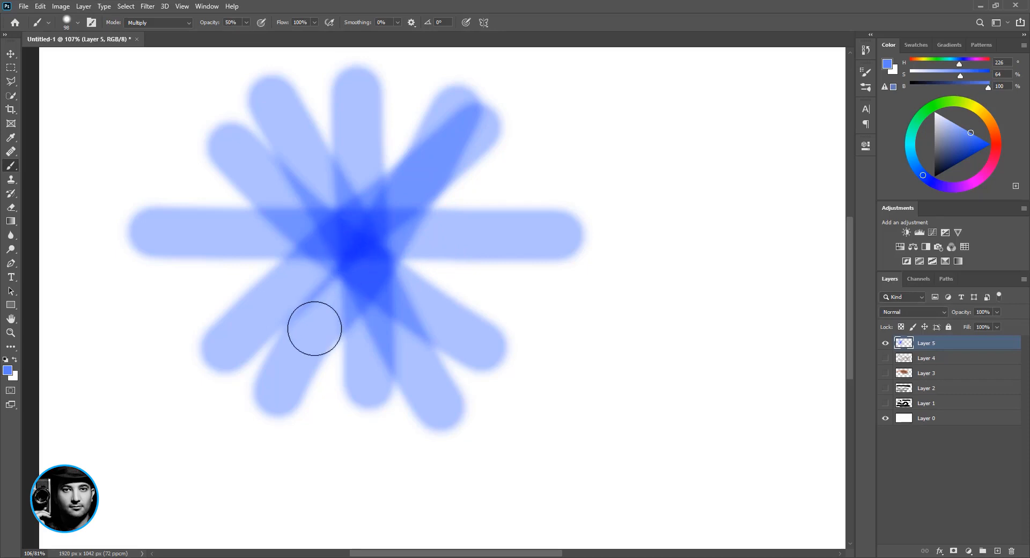
# - Switch the brush's blend mode to Lighten and paint more blue strokes at various angles across the centre of the star
pyautogui.click(154, 24)
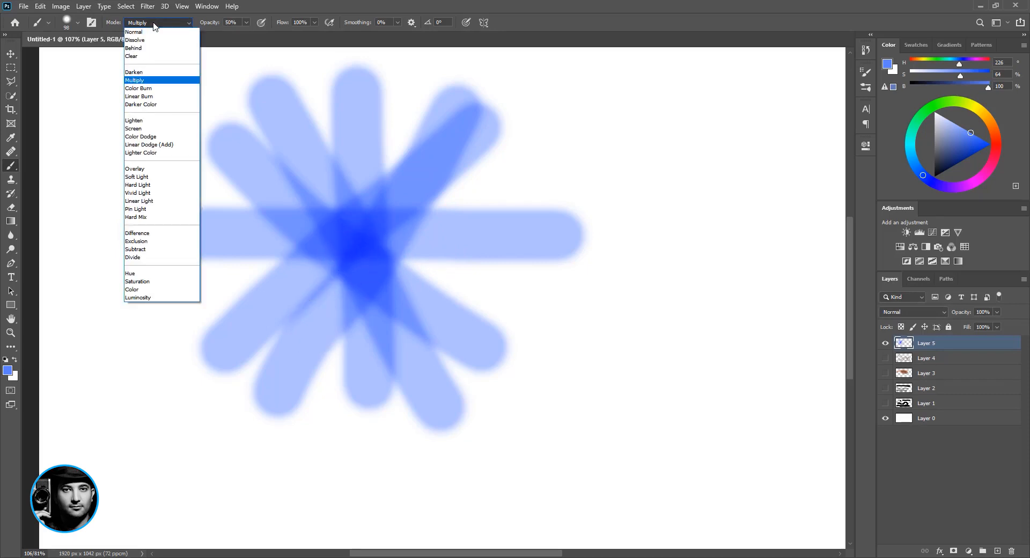
pyautogui.click(146, 121)
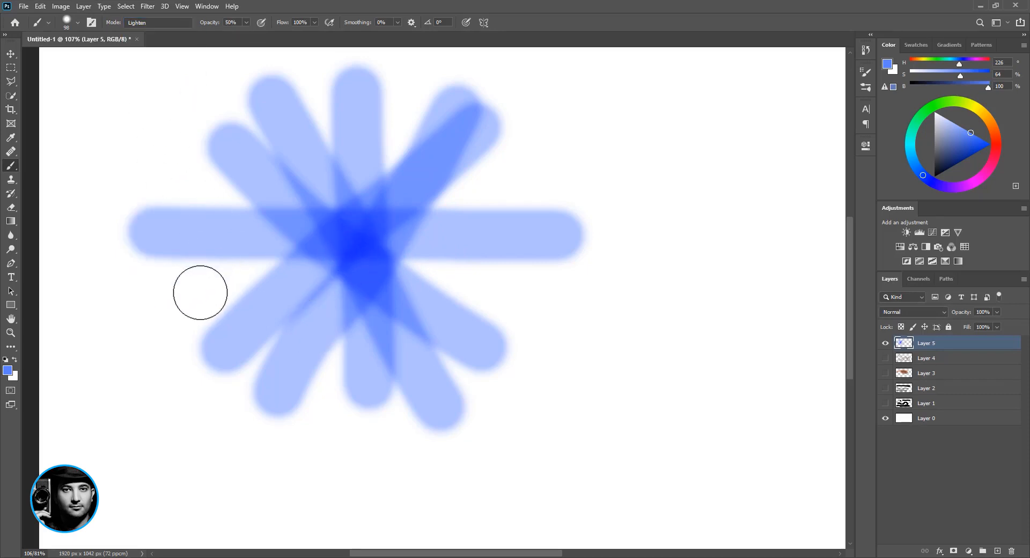
pyautogui.moveTo(200, 292); pyautogui.dragTo(514, 161)
pyautogui.moveTo(478, 301)
pyautogui.mouseDown()
pyautogui.moveTo(201, 177)
pyautogui.moveTo(173, 170)
pyautogui.mouseUp()
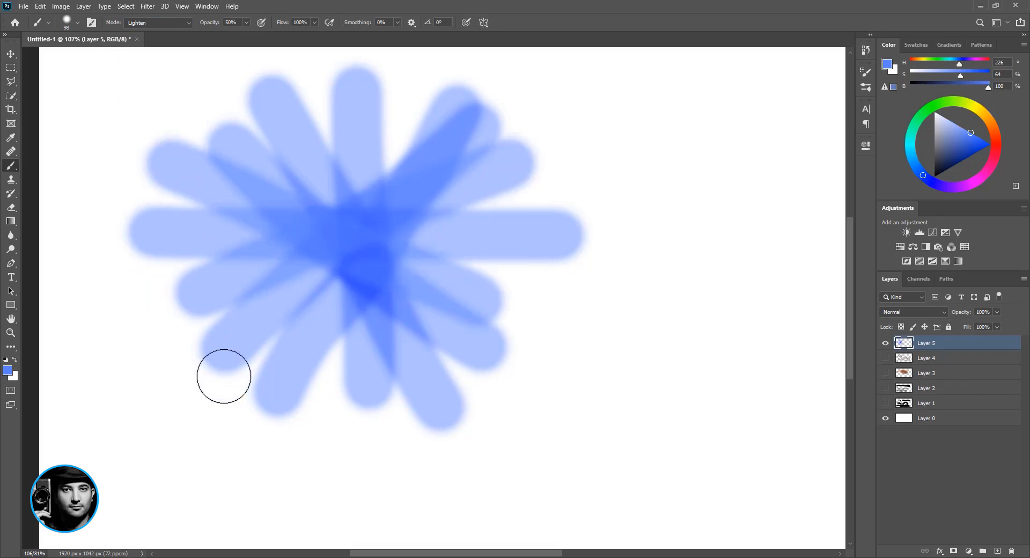
pyautogui.moveTo(223, 375); pyautogui.dragTo(362, 267)
pyautogui.moveTo(320, 429); pyautogui.dragTo(363, 92)
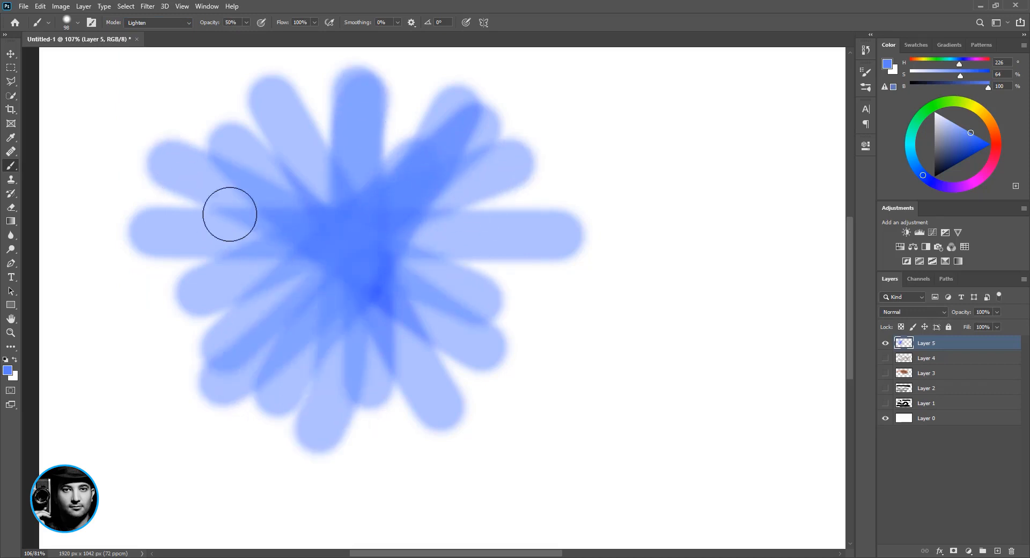
pyautogui.moveTo(161, 282)
pyautogui.mouseDown()
pyautogui.moveTo(224, 270)
pyautogui.moveTo(692, 269)
pyautogui.mouseUp()
pyautogui.moveTo(525, 333); pyautogui.dragTo(141, 178)
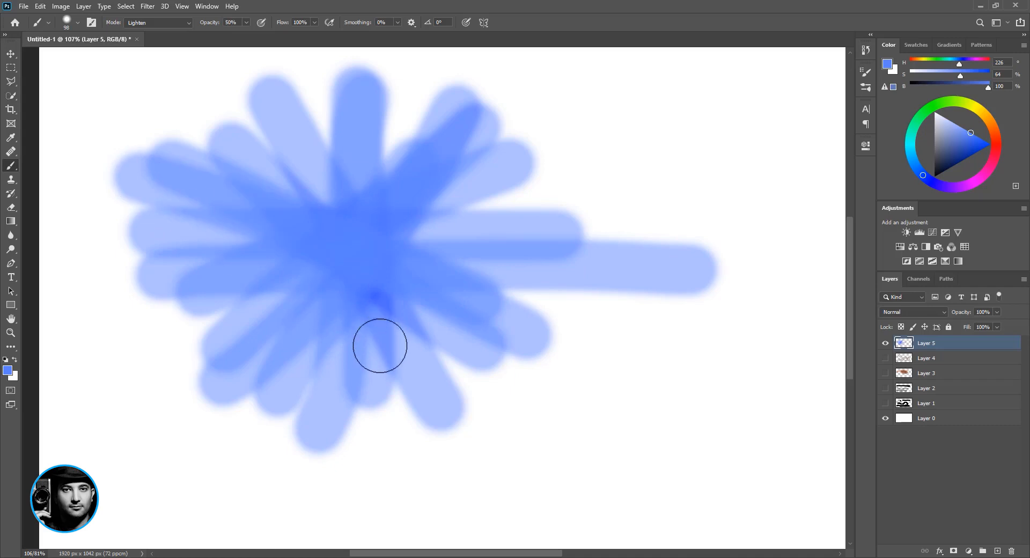
pyautogui.moveTo(374, 369); pyautogui.dragTo(366, 152)
pyautogui.press('Return')
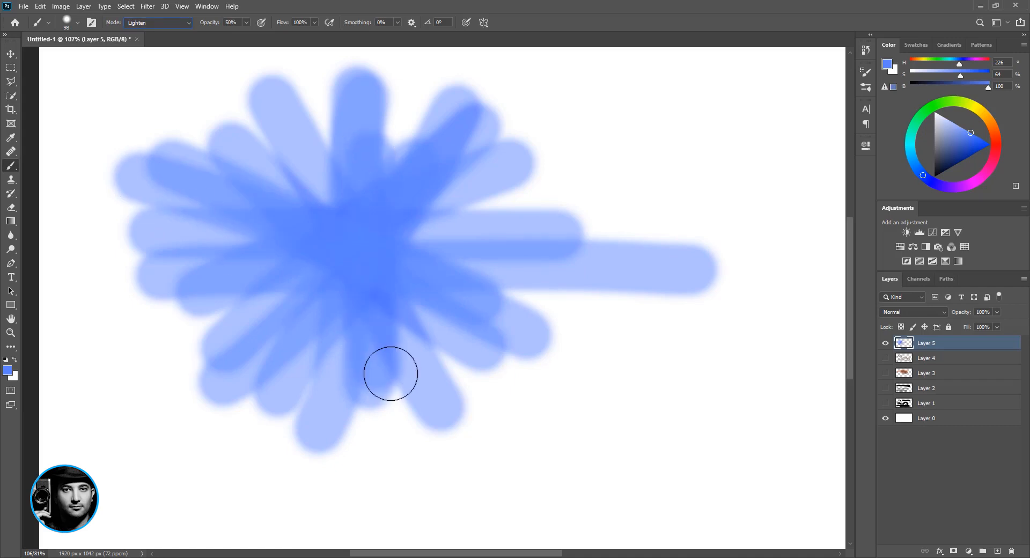
# - Switch the brush's blend mode to Color Dodge and paint several strokes crossing the centre of the star shape
pyautogui.click(149, 23)
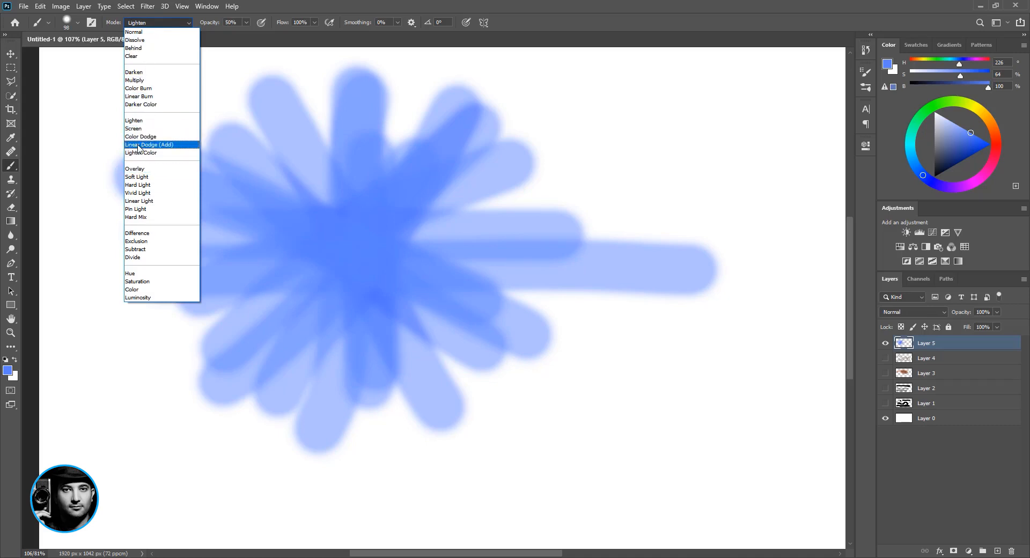
pyautogui.click(140, 138)
pyautogui.moveTo(206, 327); pyautogui.dragTo(444, 188)
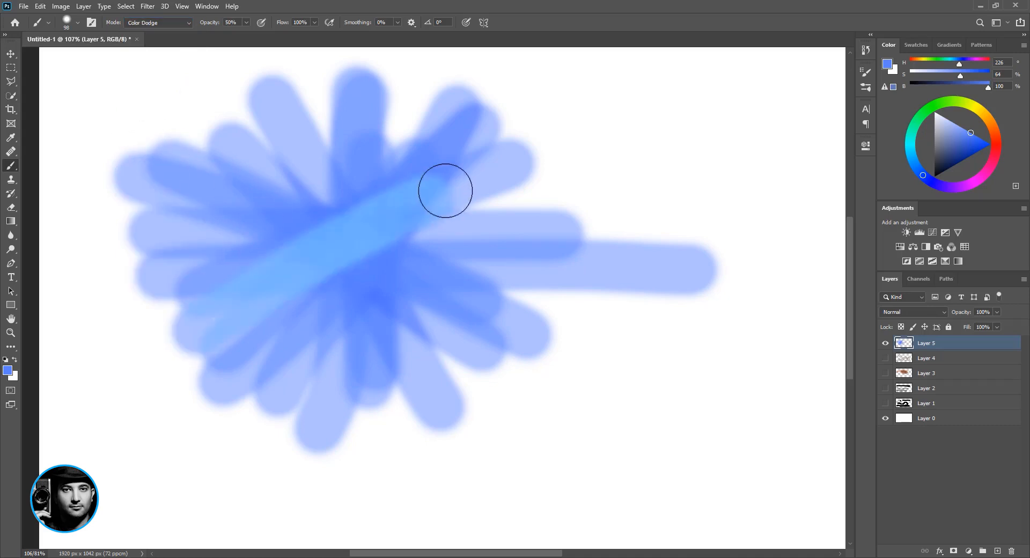
pyautogui.moveTo(284, 134); pyautogui.dragTo(408, 333)
pyautogui.moveTo(300, 392); pyautogui.dragTo(395, 152)
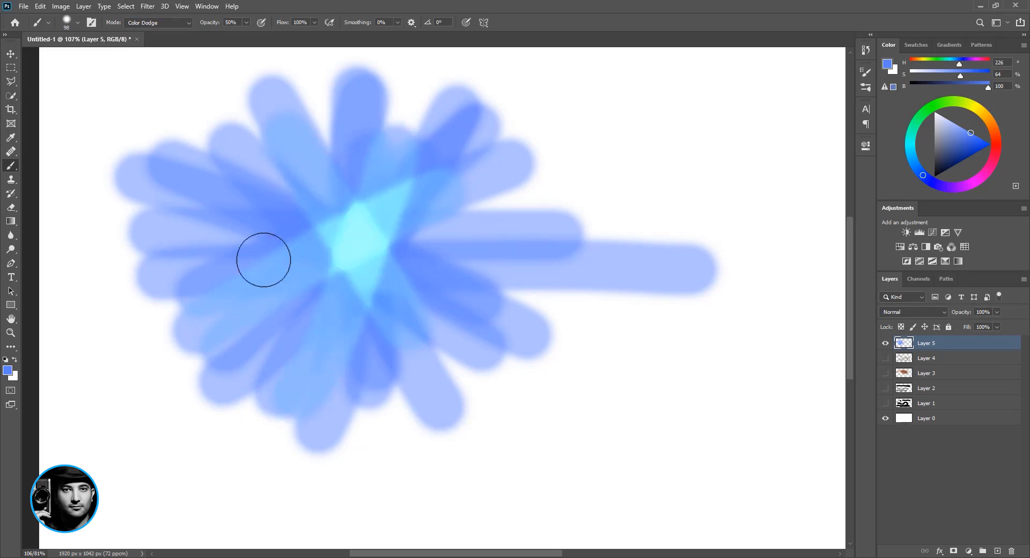
pyautogui.moveTo(259, 259); pyautogui.dragTo(474, 236)
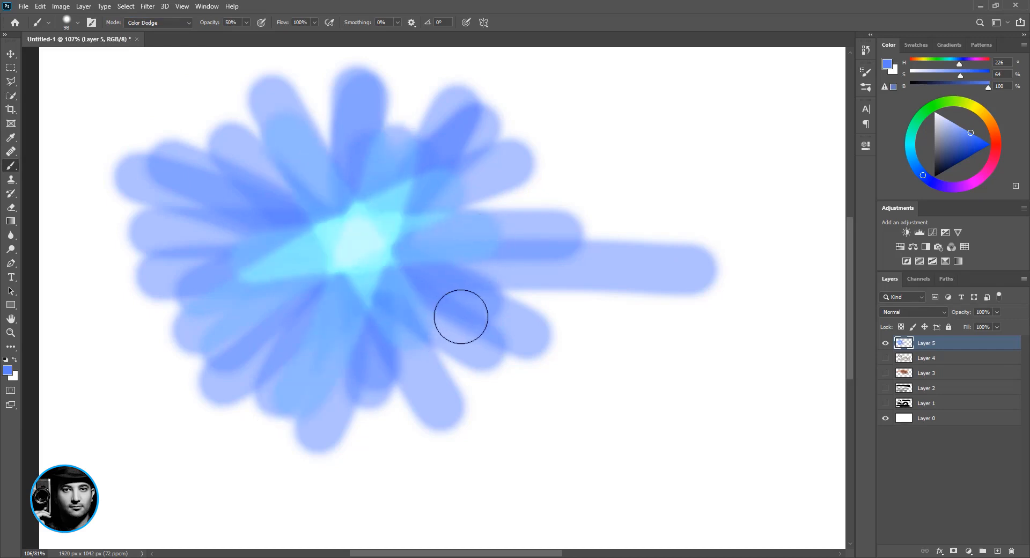